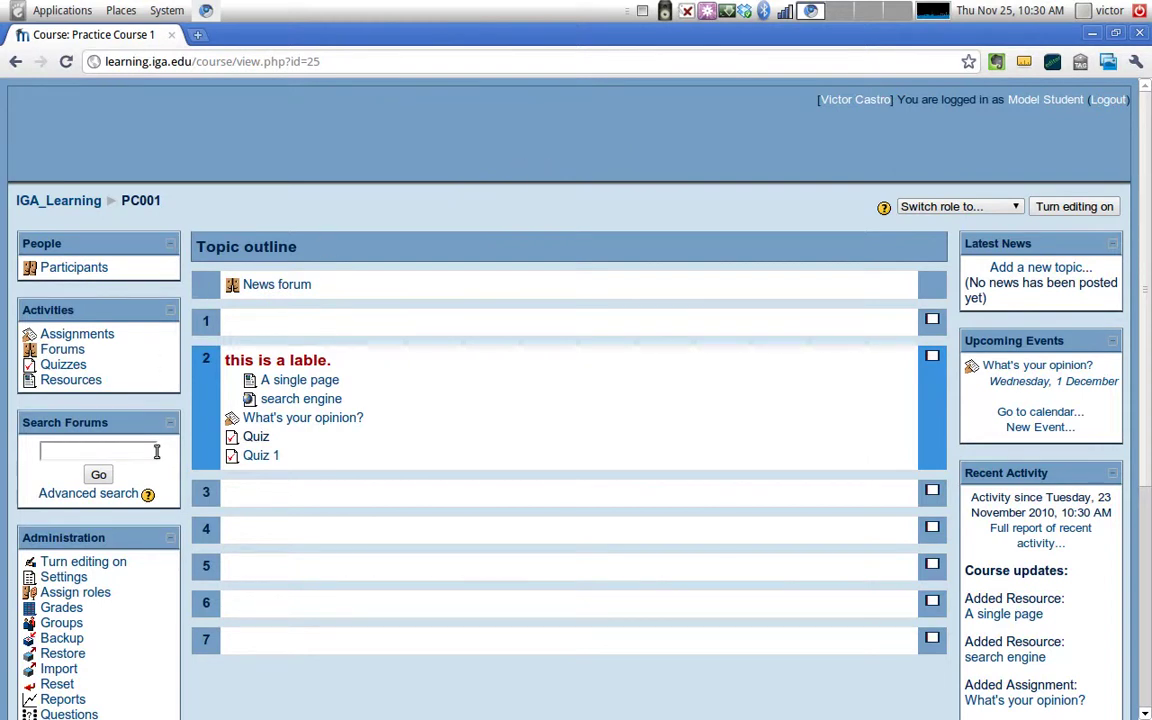
Open the Practice Course 1 grader report and go to the submissions for the "What's your opinion?" assignment
{"action": "scroll", "coordinate": [50, 518], "scroll_direction": "down", "scroll_amount": 3}
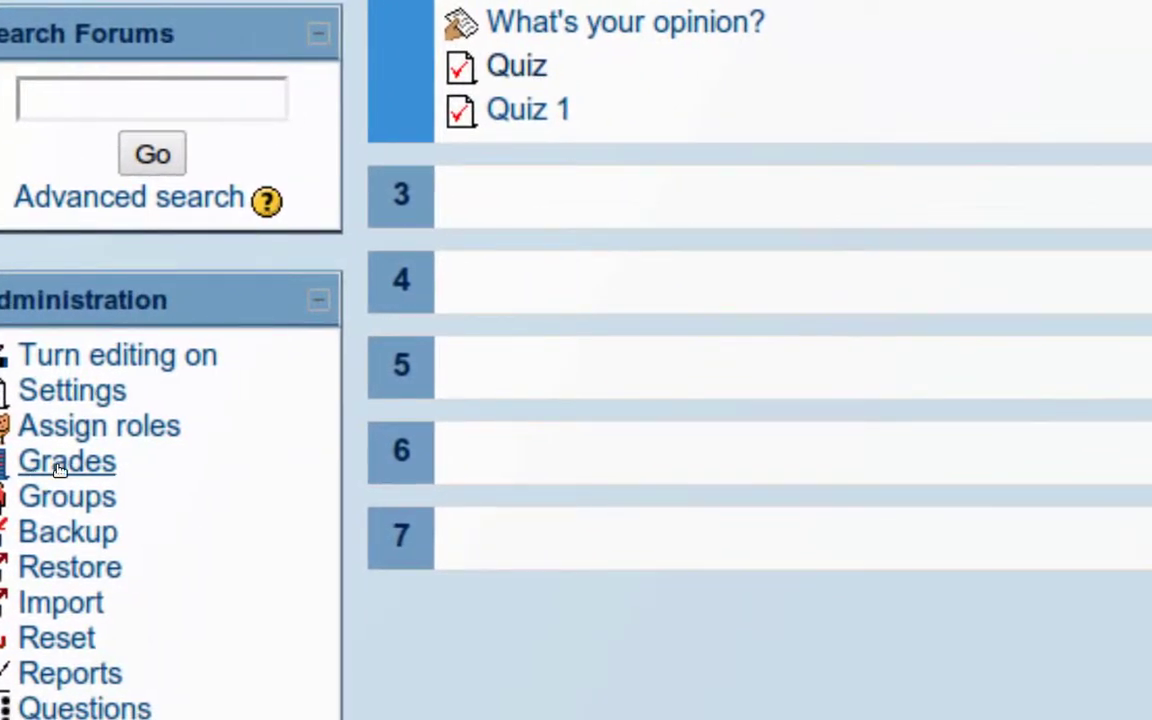
{"action": "left_click", "coordinate": [60, 466]}
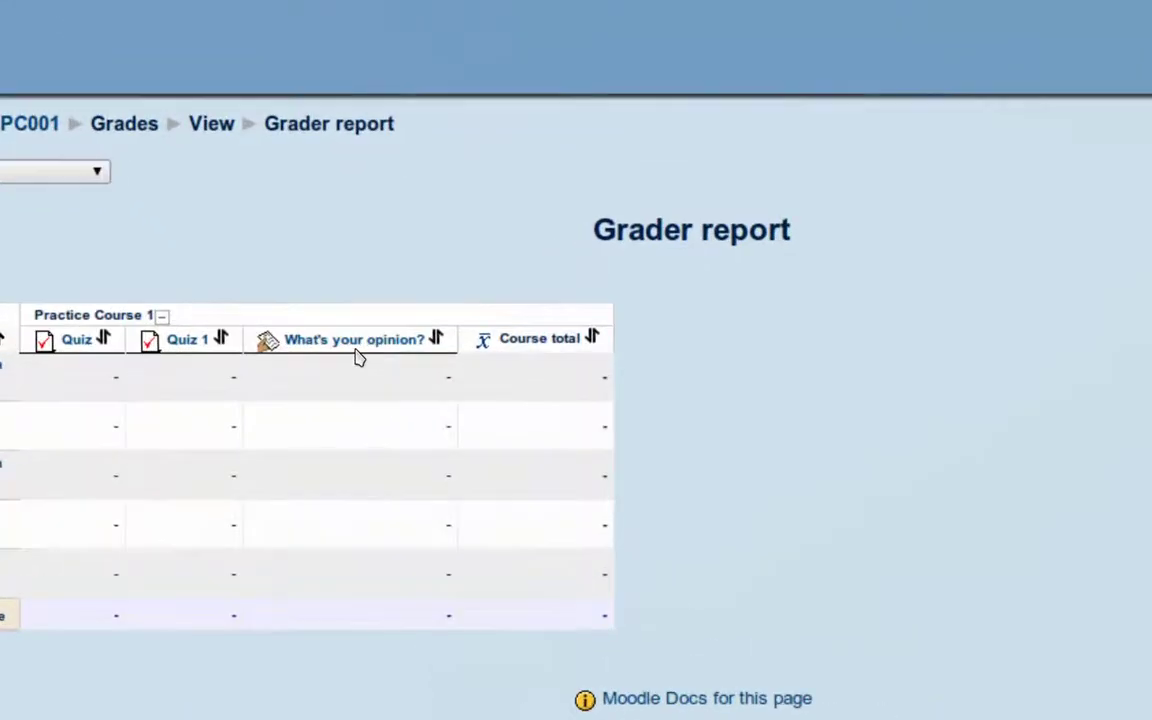
{"action": "left_click", "coordinate": [356, 342]}
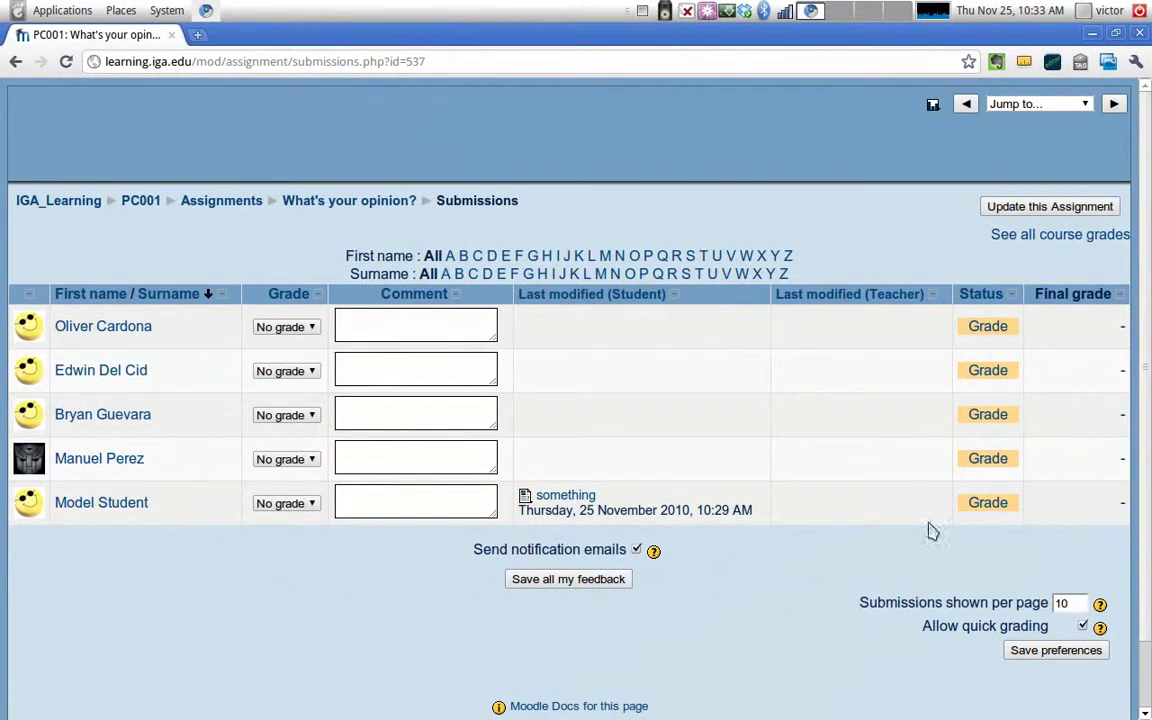
Give the student who submitted "something" a grade of 10 / 10 and the comment "nice" using quick grading
{"action": "left_click", "coordinate": [300, 504]}
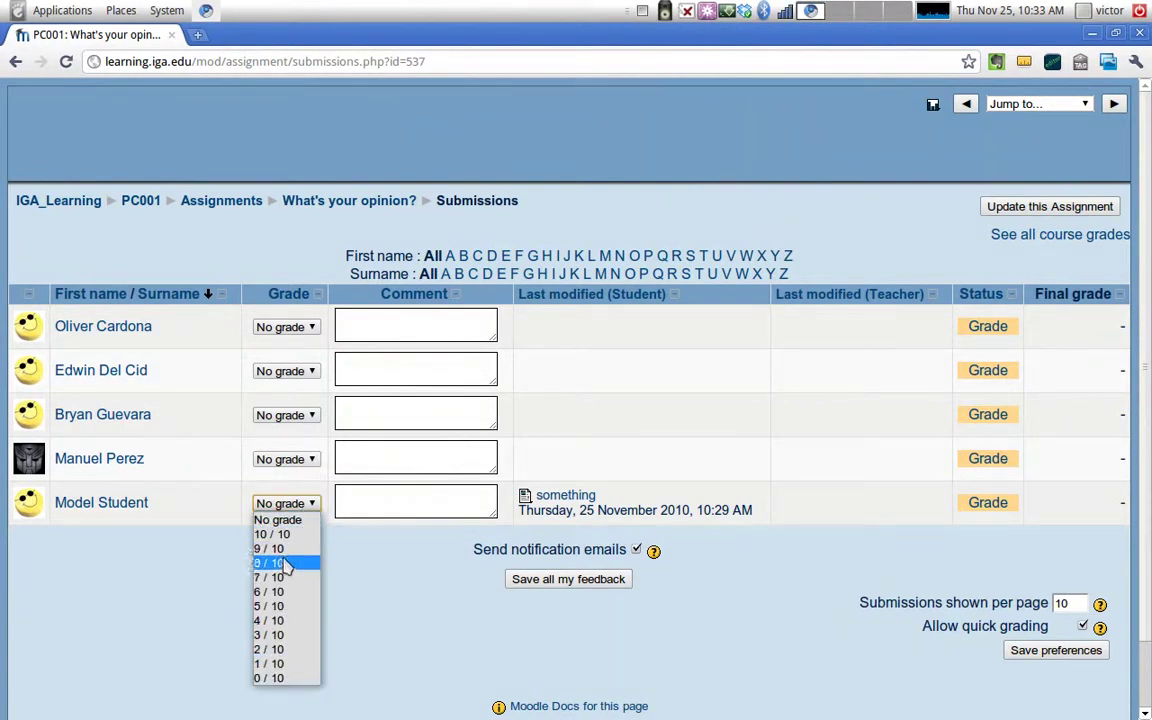
{"action": "left_click", "coordinate": [283, 536]}
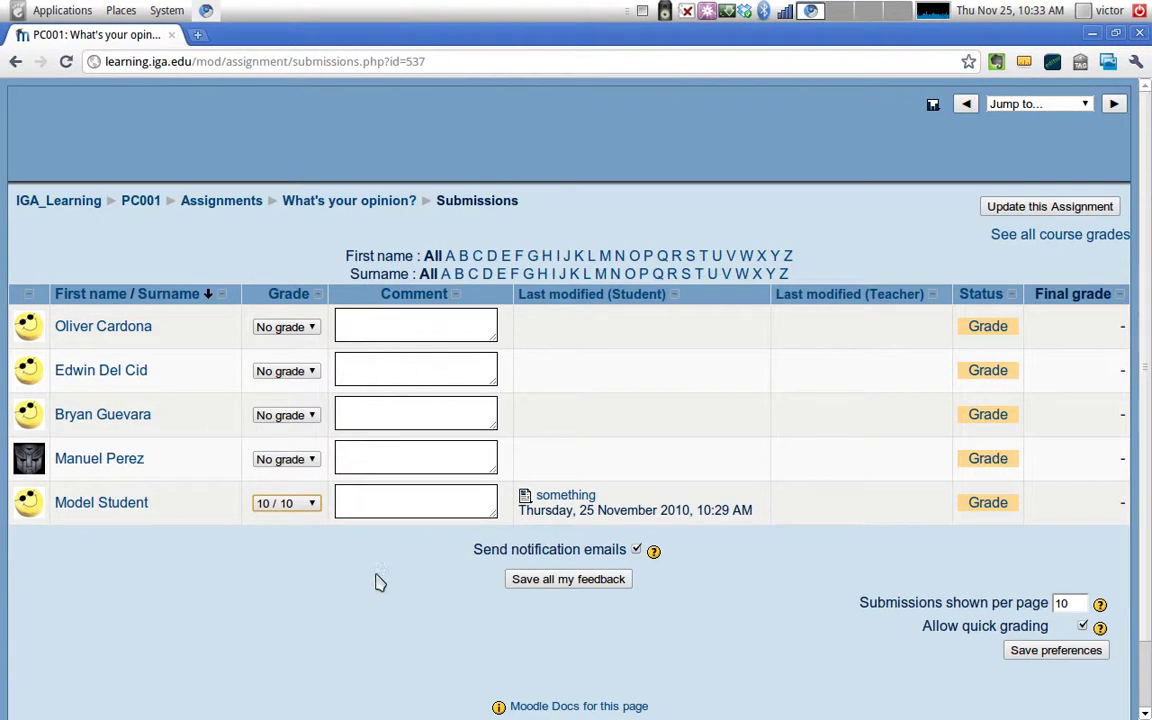
{"action": "left_click", "coordinate": [383, 503]}
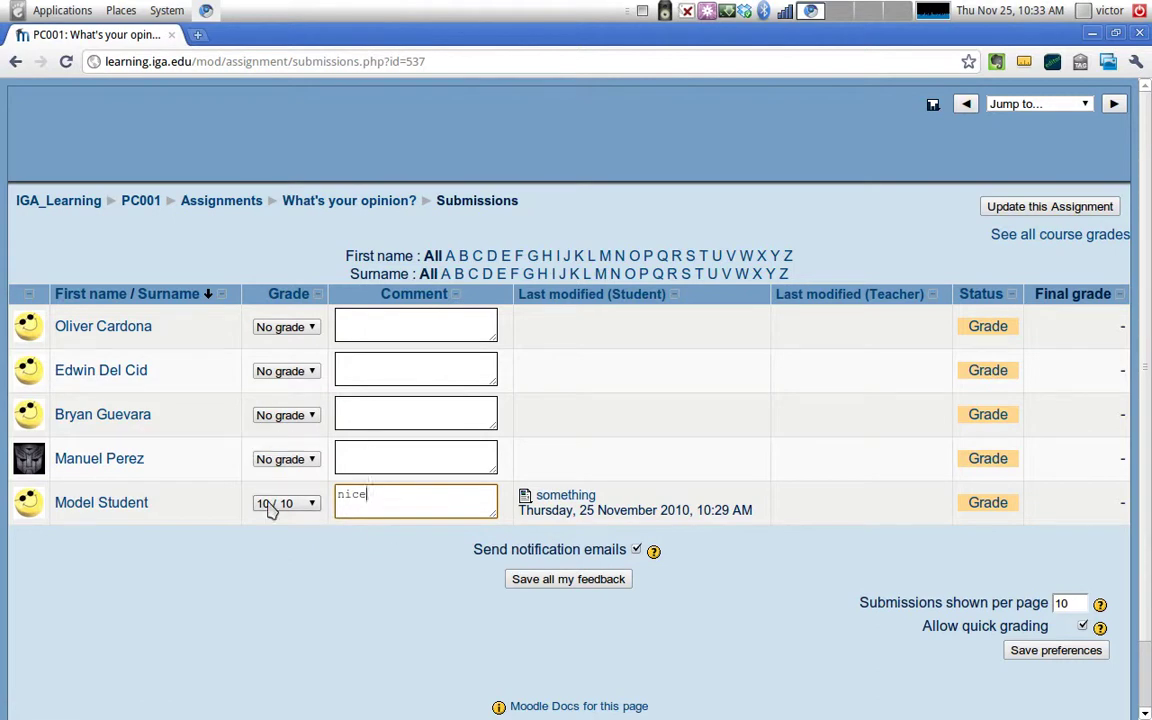
{"action": "left_click", "coordinate": [988, 503]}
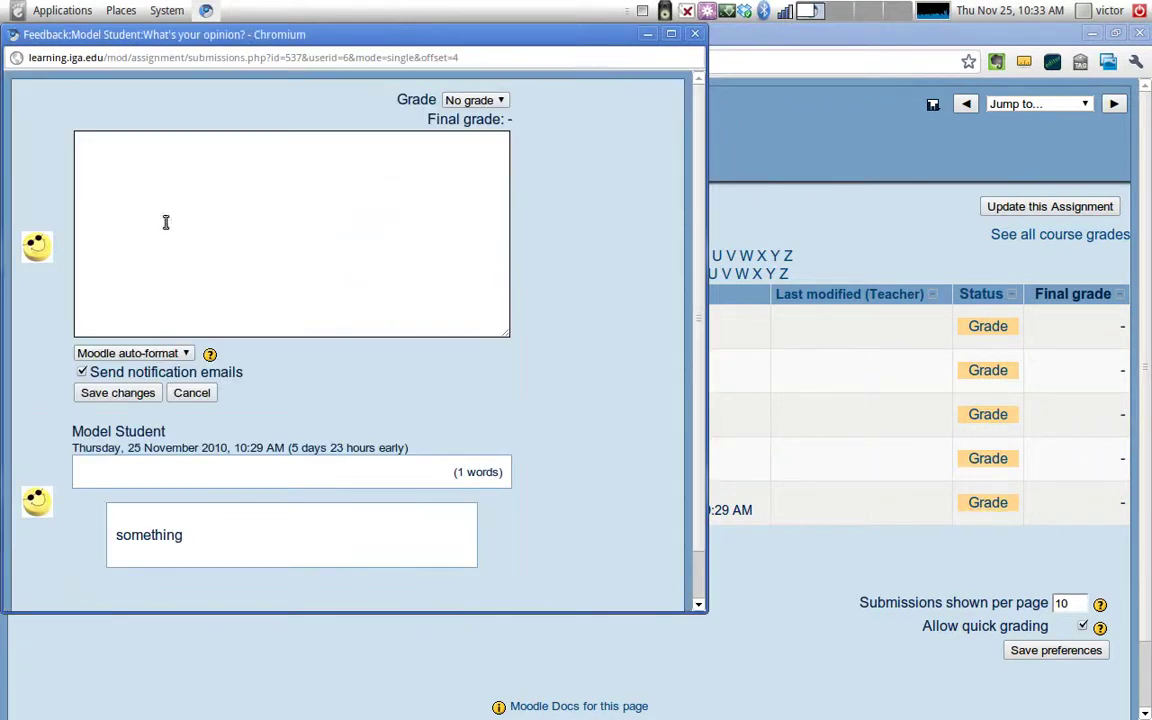
{"action": "left_click", "coordinate": [455, 100]}
{"action": "left_click", "coordinate": [460, 133]}
{"action": "left_click", "coordinate": [318, 179]}
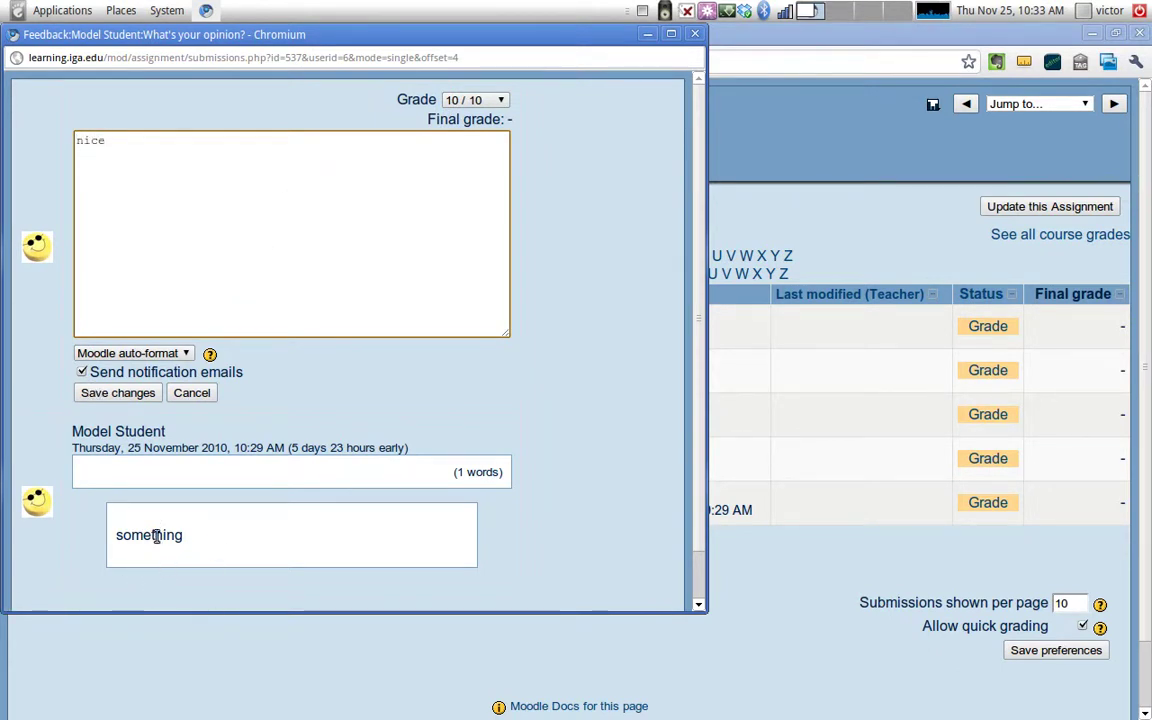
{"action": "scroll", "coordinate": [157, 520], "scroll_direction": "down", "scroll_amount": 1}
{"action": "scroll", "coordinate": [160, 330], "scroll_direction": "up", "scroll_amount": 1}
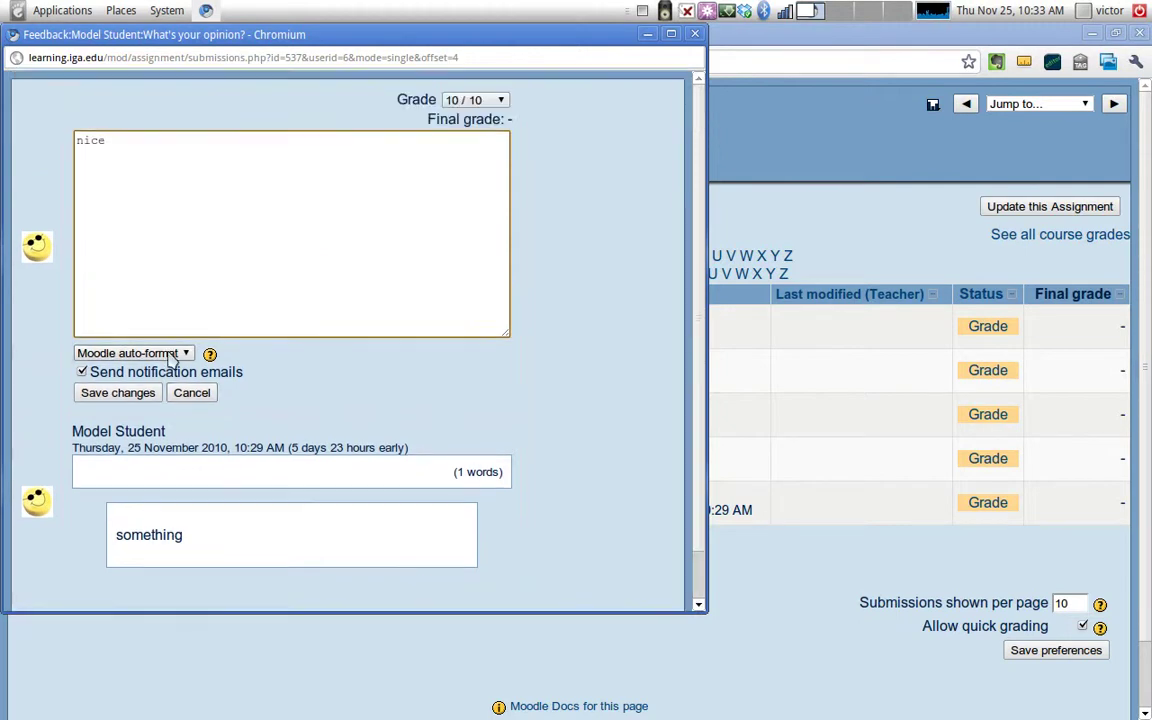
{"action": "left_click", "coordinate": [190, 396]}
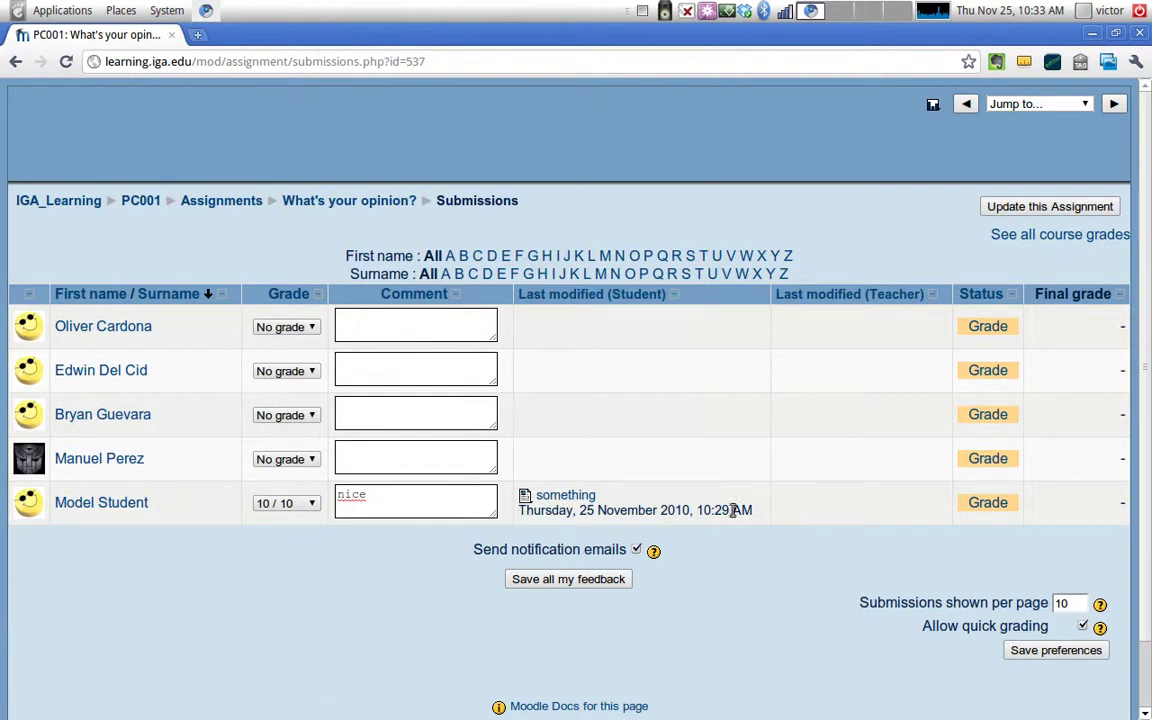
Review the text of the "something" submission, close it, and save all the feedback entered for the assignment
{"action": "left_click", "coordinate": [545, 495]}
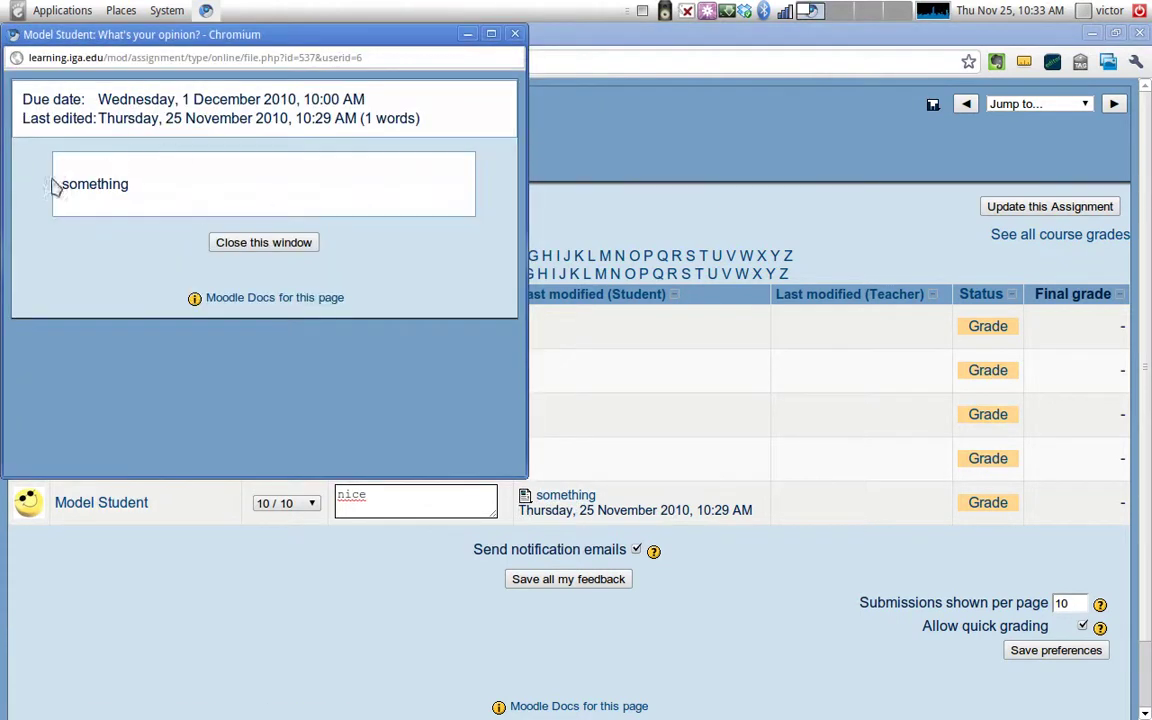
{"action": "left_click", "coordinate": [264, 243]}
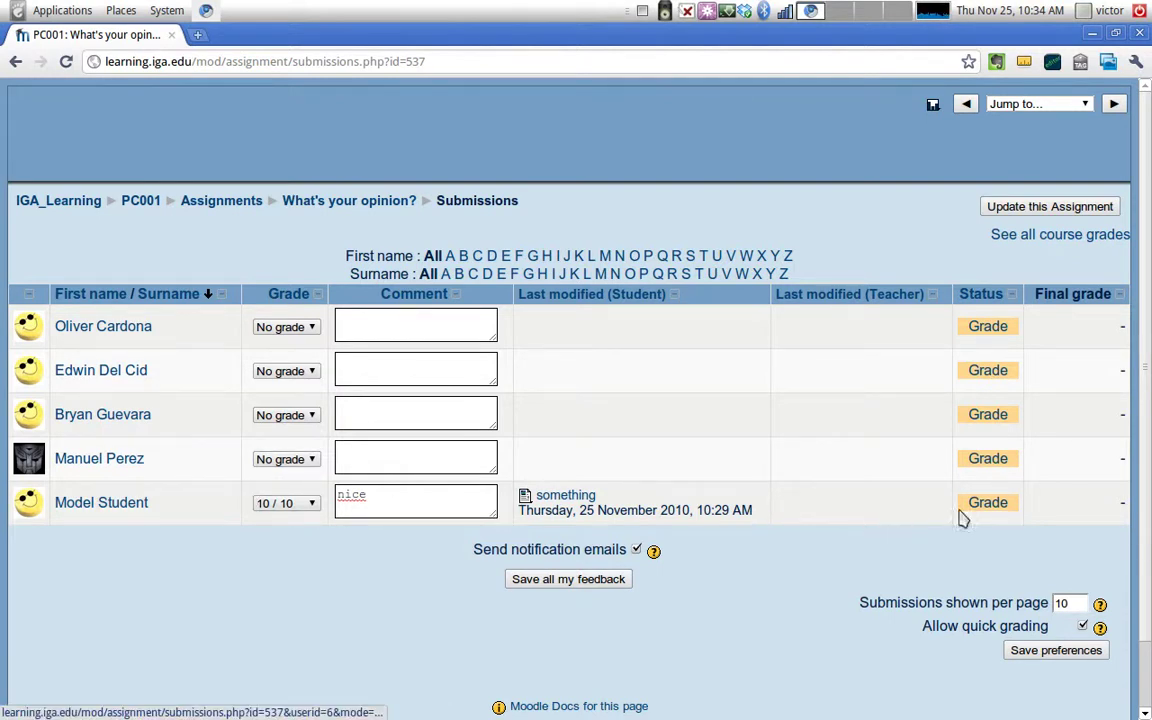
{"action": "left_click", "coordinate": [548, 586]}
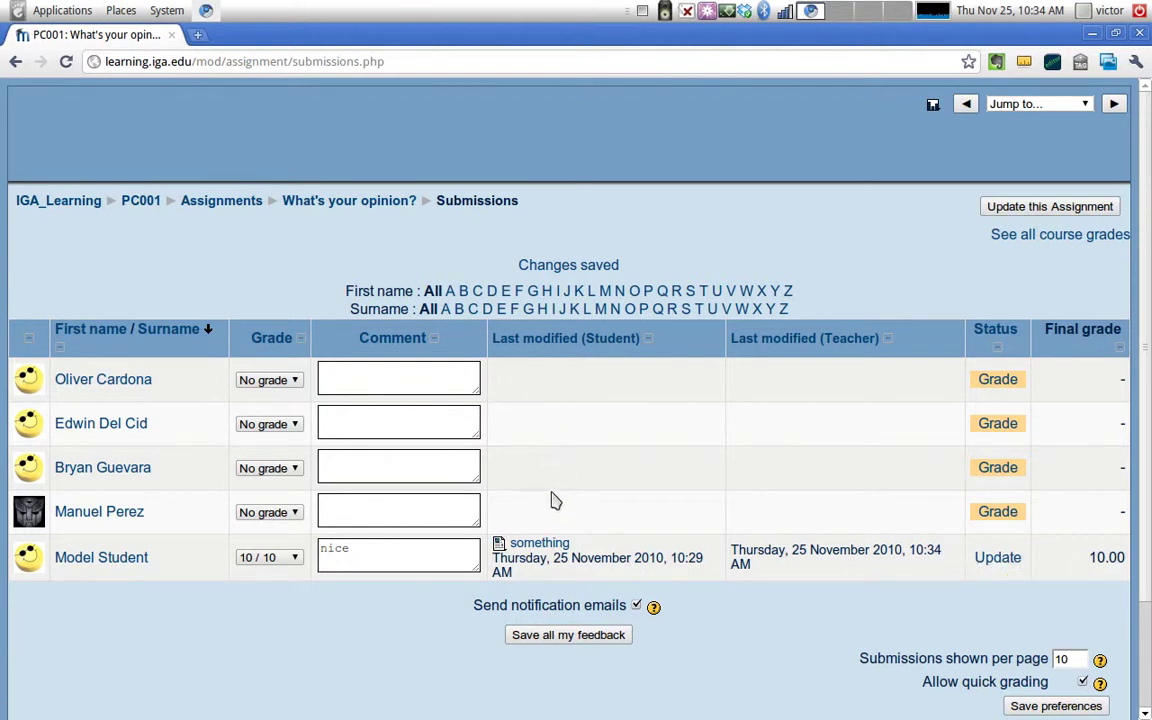
{"action": "scroll", "coordinate": [553, 496], "scroll_direction": "down", "scroll_amount": 2}
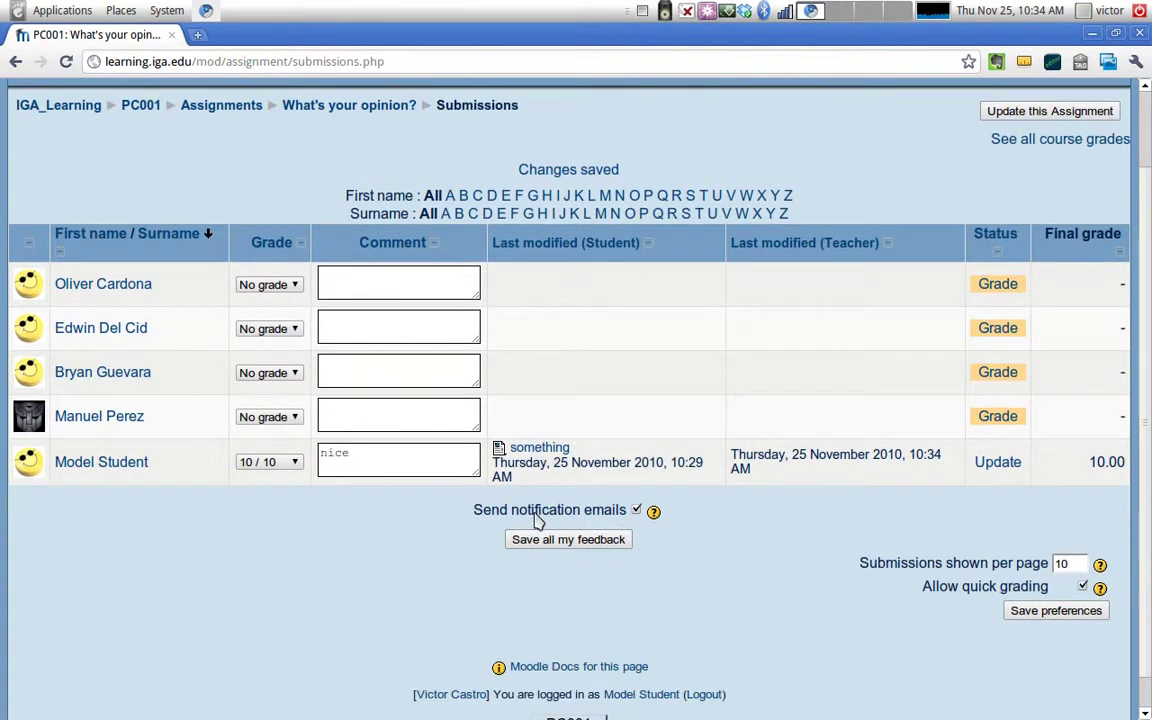
{"action": "scroll", "coordinate": [427, 424], "scroll_direction": "up", "scroll_amount": 2}
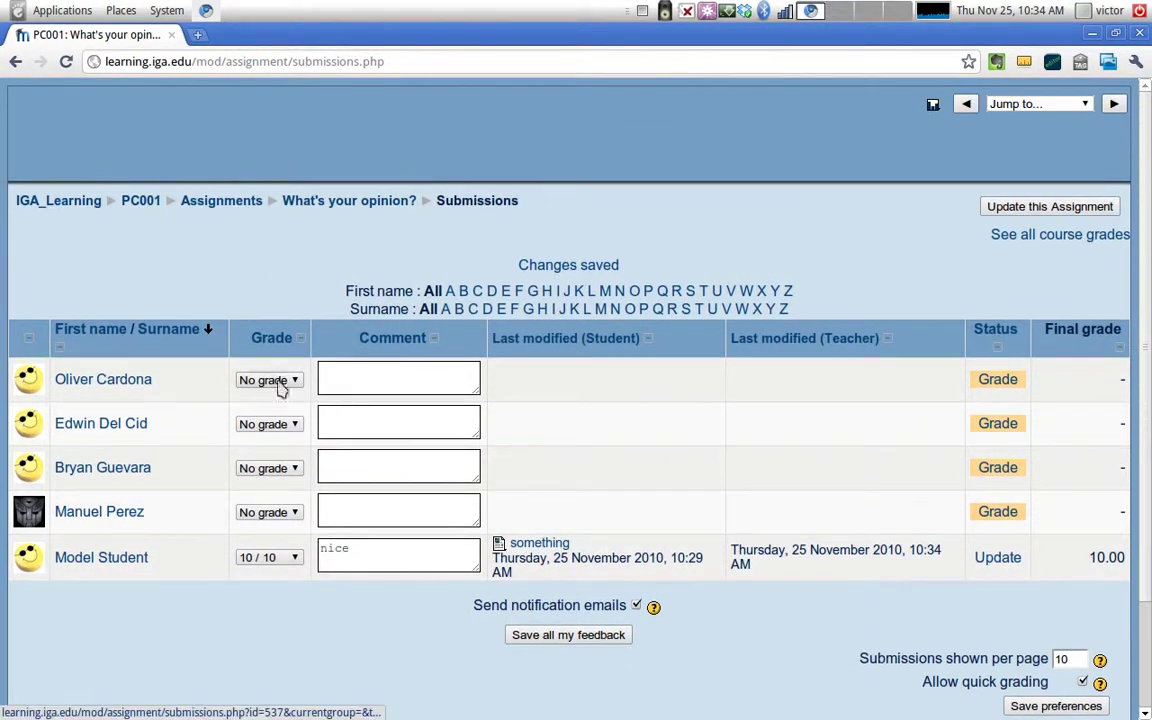
Return to the PC001 course page and open its grader report
{"action": "left_click", "coordinate": [136, 203]}
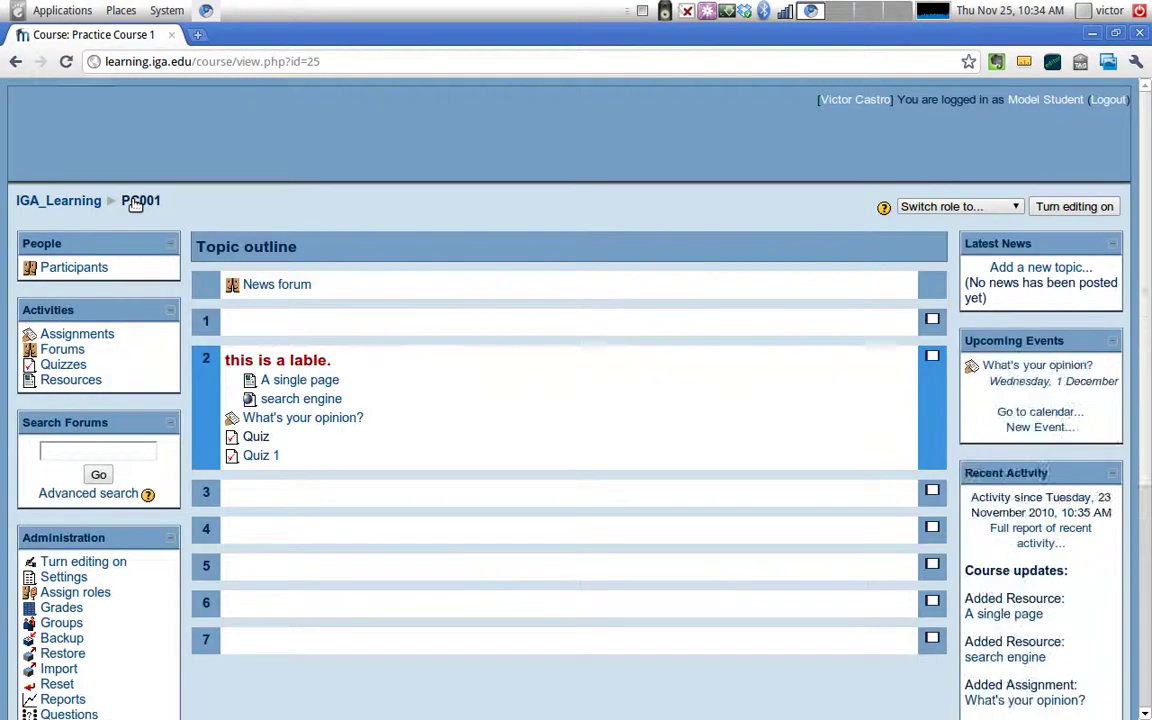
{"action": "scroll", "coordinate": [186, 260], "scroll_direction": "down", "scroll_amount": 2}
{"action": "left_click", "coordinate": [74, 511]}
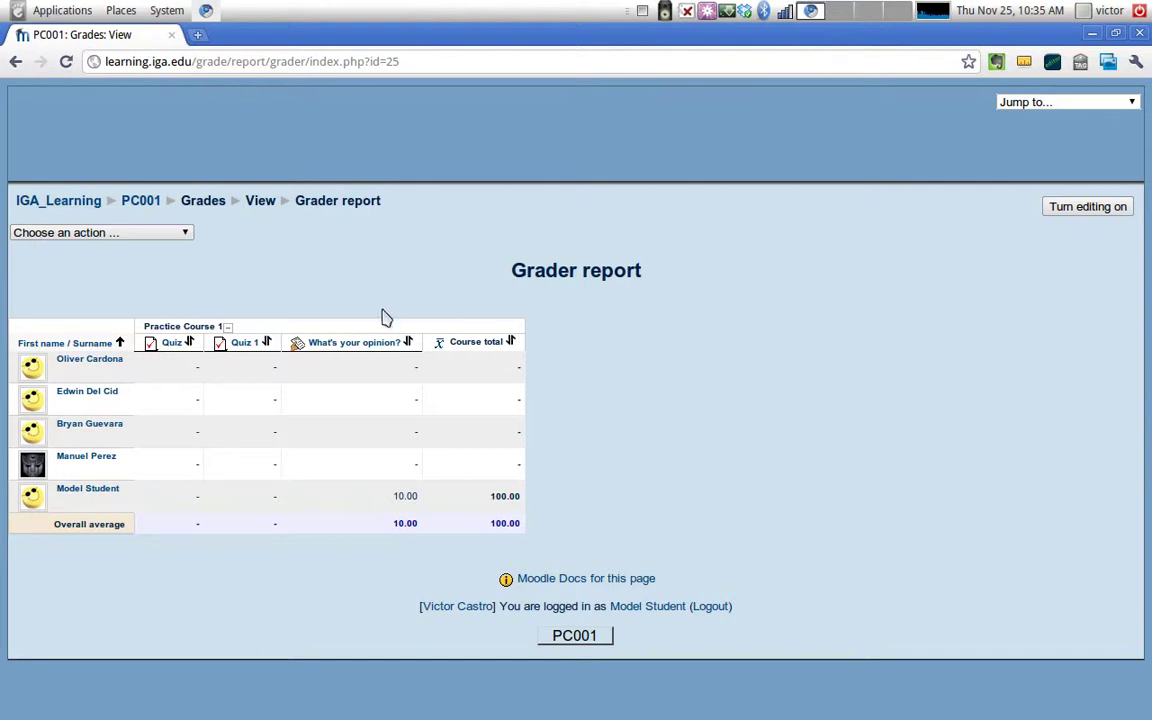
View the overview report of the course grades and switch to the user report
{"action": "left_click", "coordinate": [175, 236]}
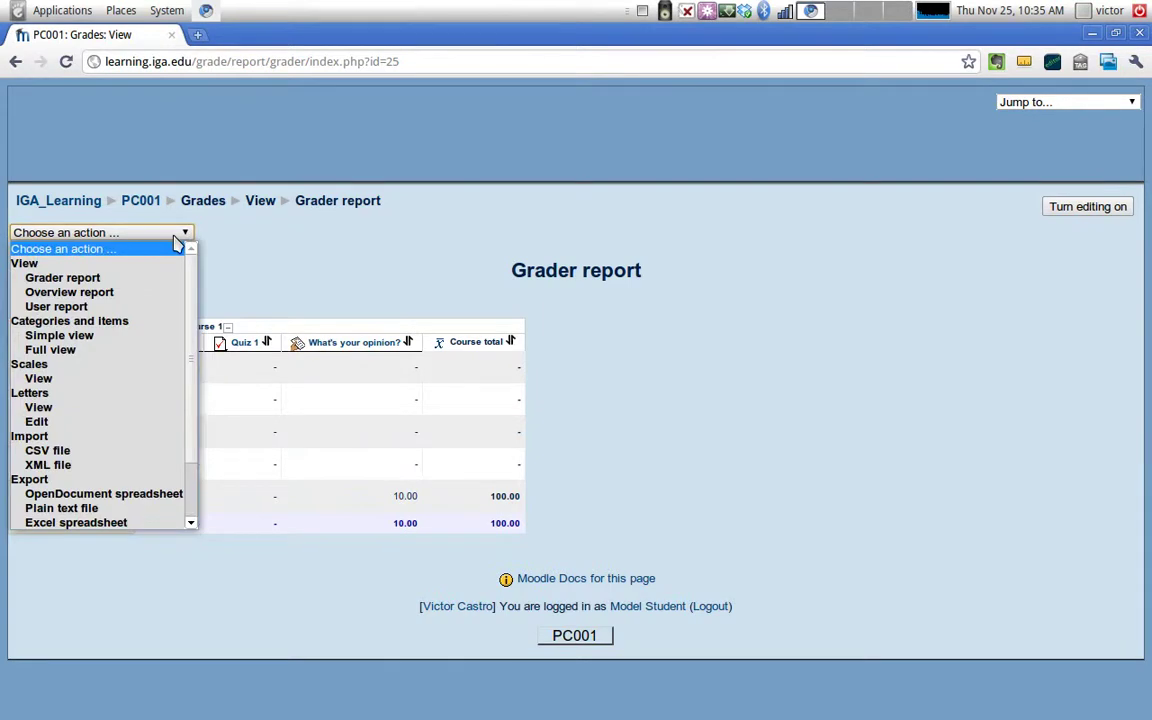
{"action": "left_click", "coordinate": [82, 298]}
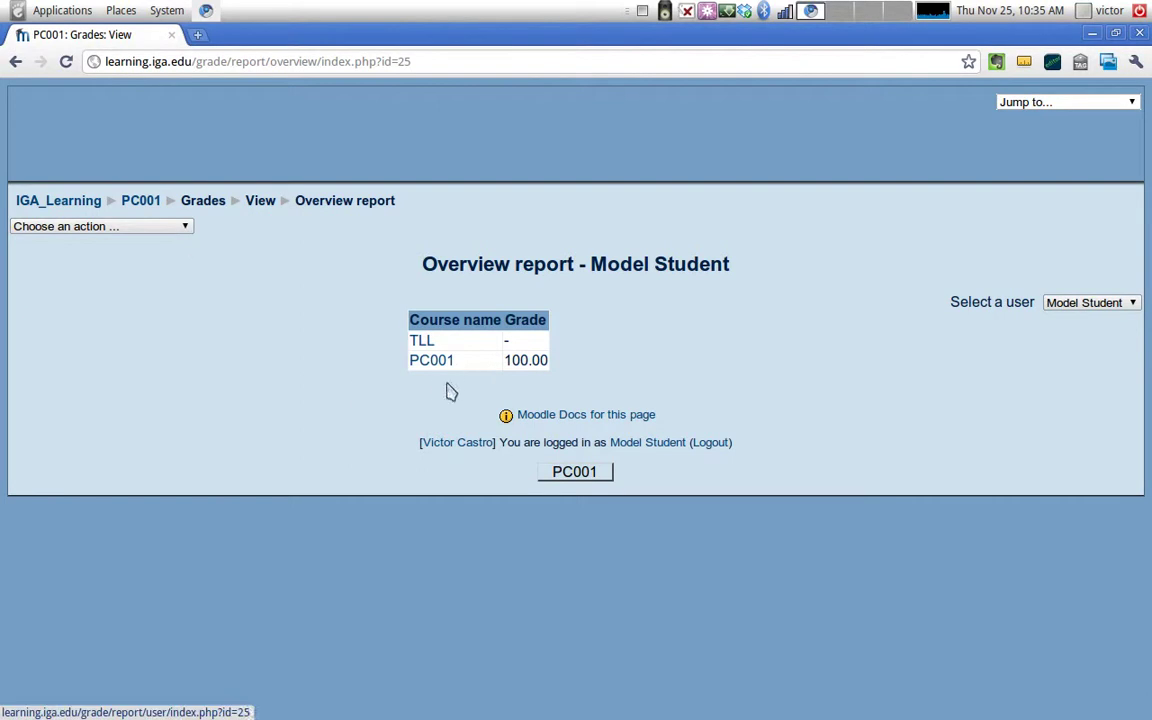
{"action": "left_click", "coordinate": [172, 228]}
{"action": "left_click", "coordinate": [78, 300]}
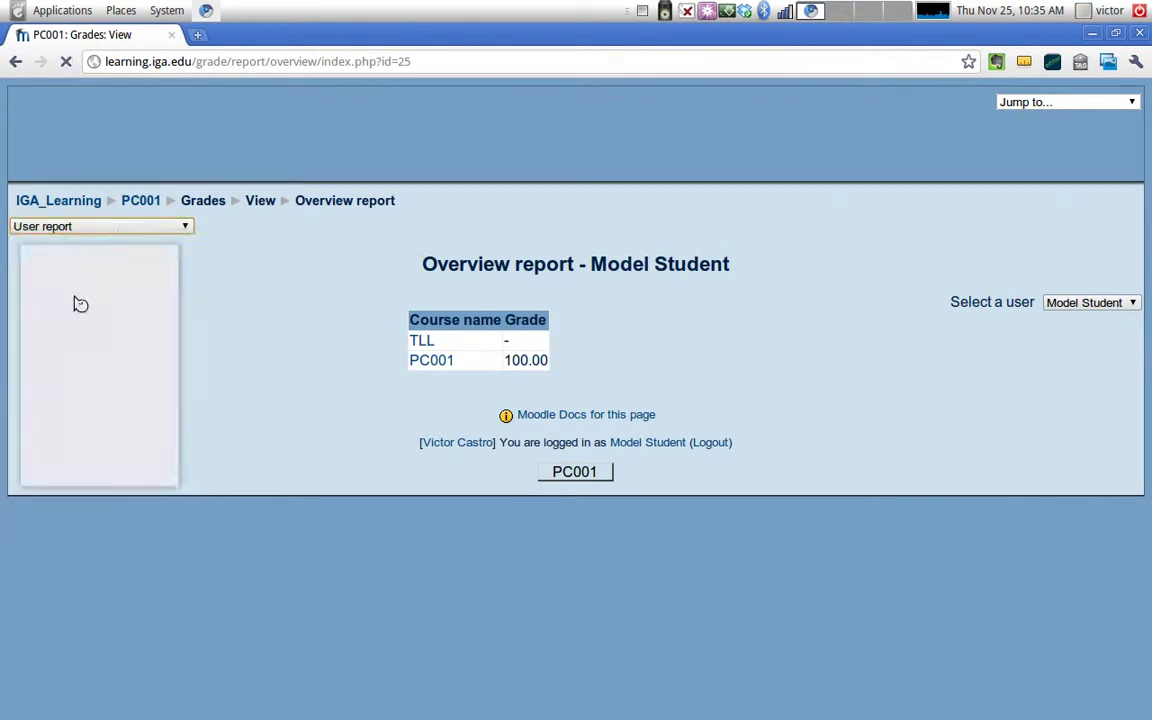
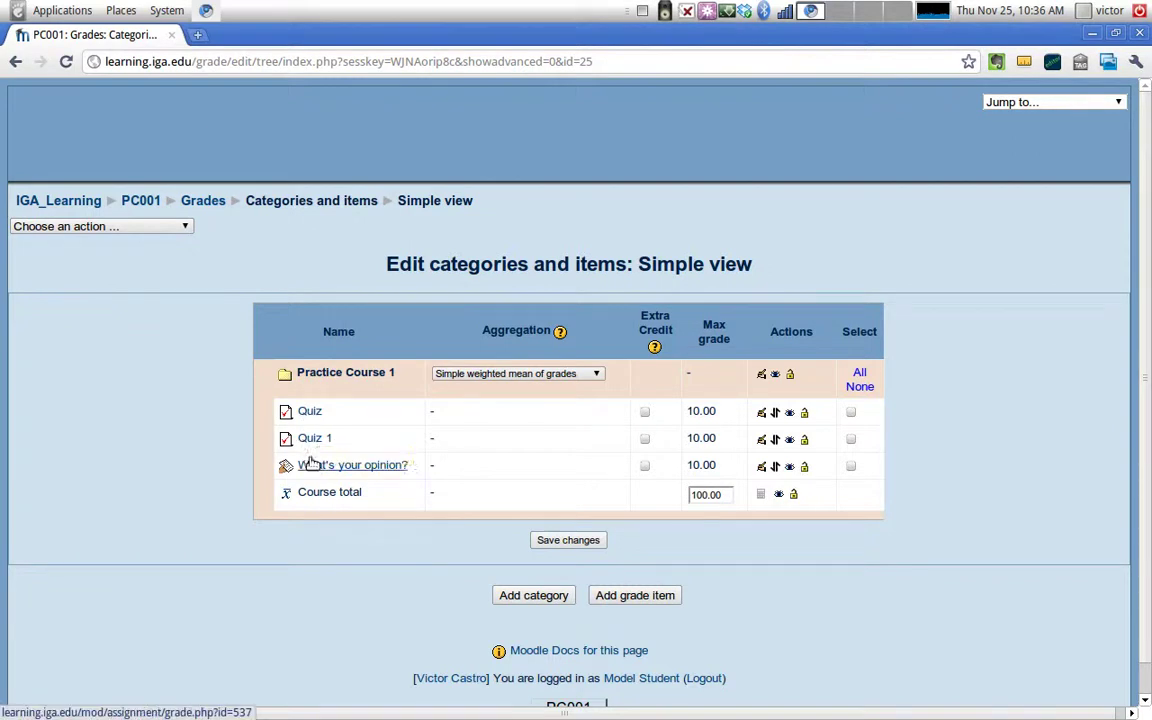
Add a new grade category named "Quizes" with the default aggregation and grade settings
{"action": "left_click", "coordinate": [529, 603]}
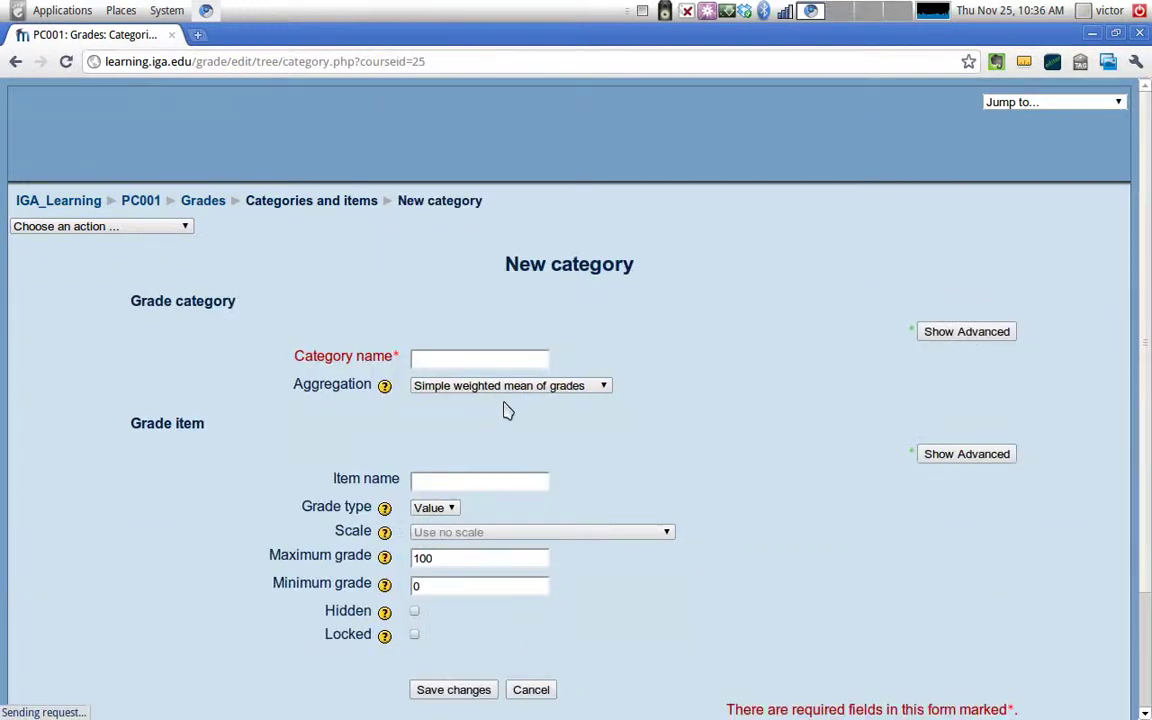
{"action": "left_click", "coordinate": [478, 360]}
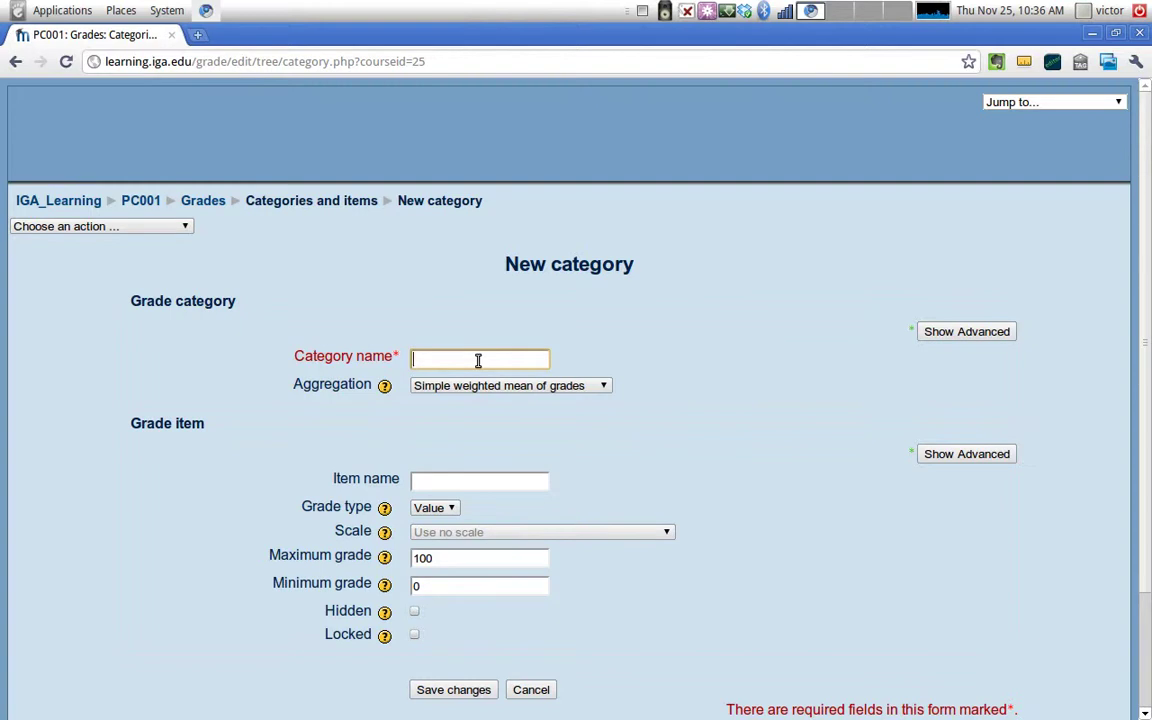
{"action": "type", "text": "Qu"}
{"action": "key", "text": "Return"}
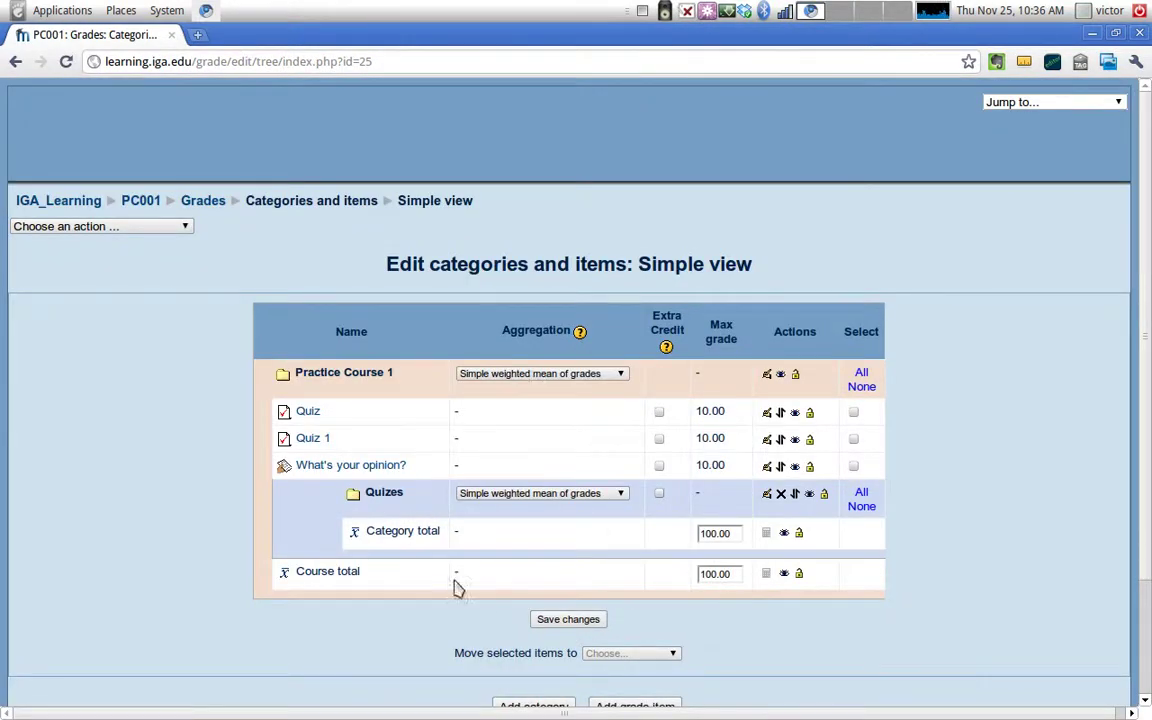
Add another grade category named "Assignments" under Practice Course 1, keeping the default settings
{"action": "scroll", "coordinate": [455, 588], "scroll_direction": "down", "scroll_amount": 3}
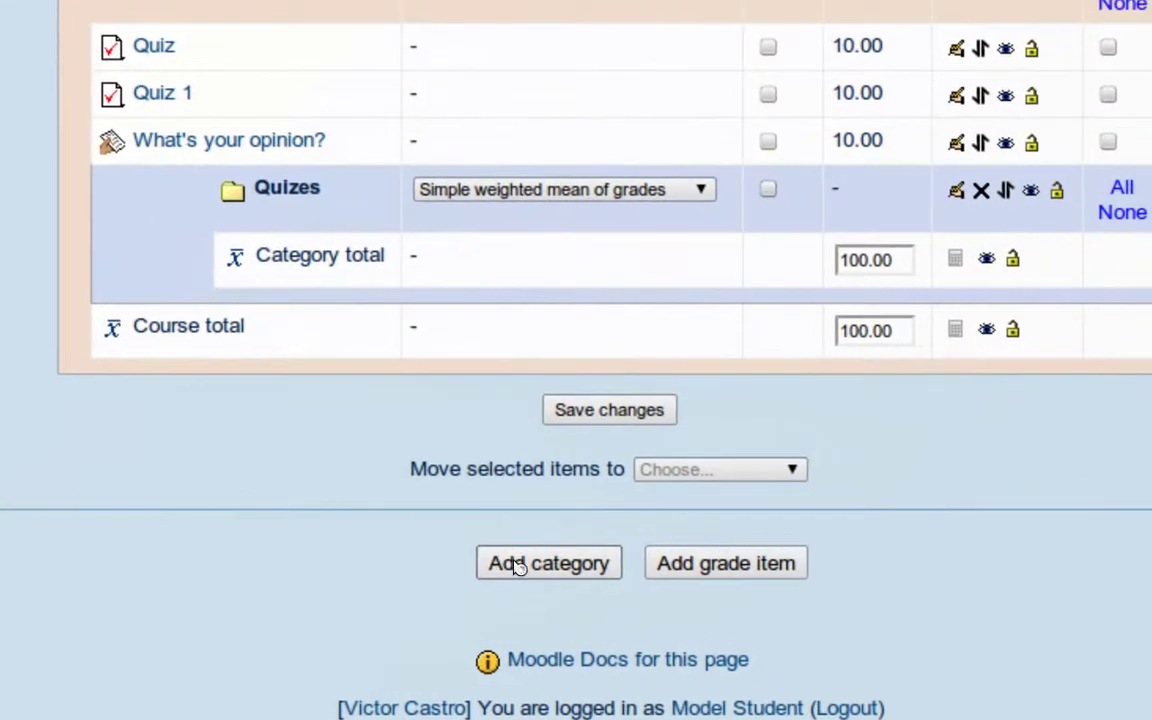
{"action": "left_click", "coordinate": [508, 566]}
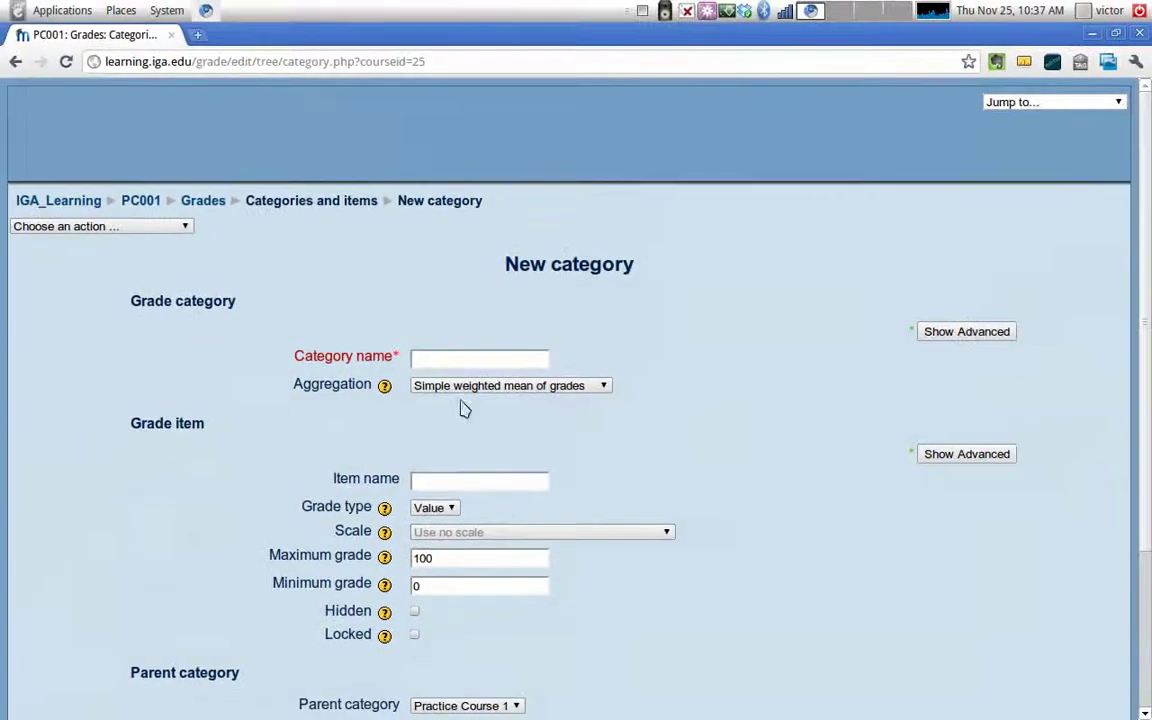
{"action": "left_click", "coordinate": [458, 356]}
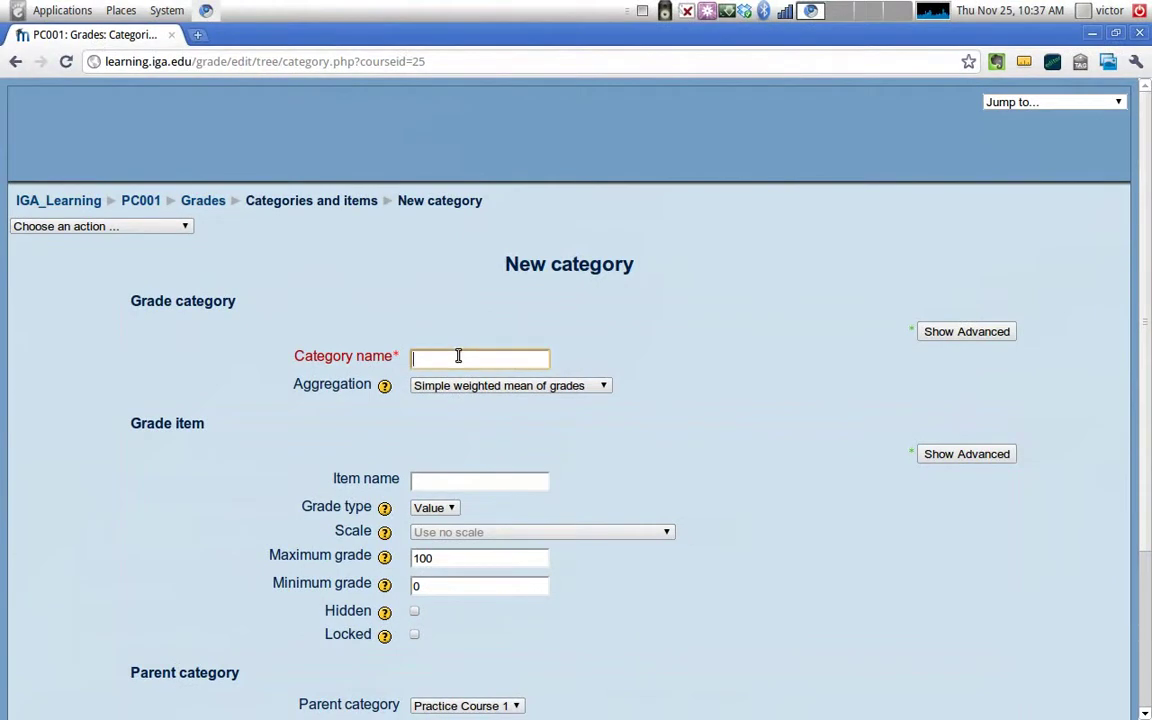
{"action": "type", "text": "Assignments"}
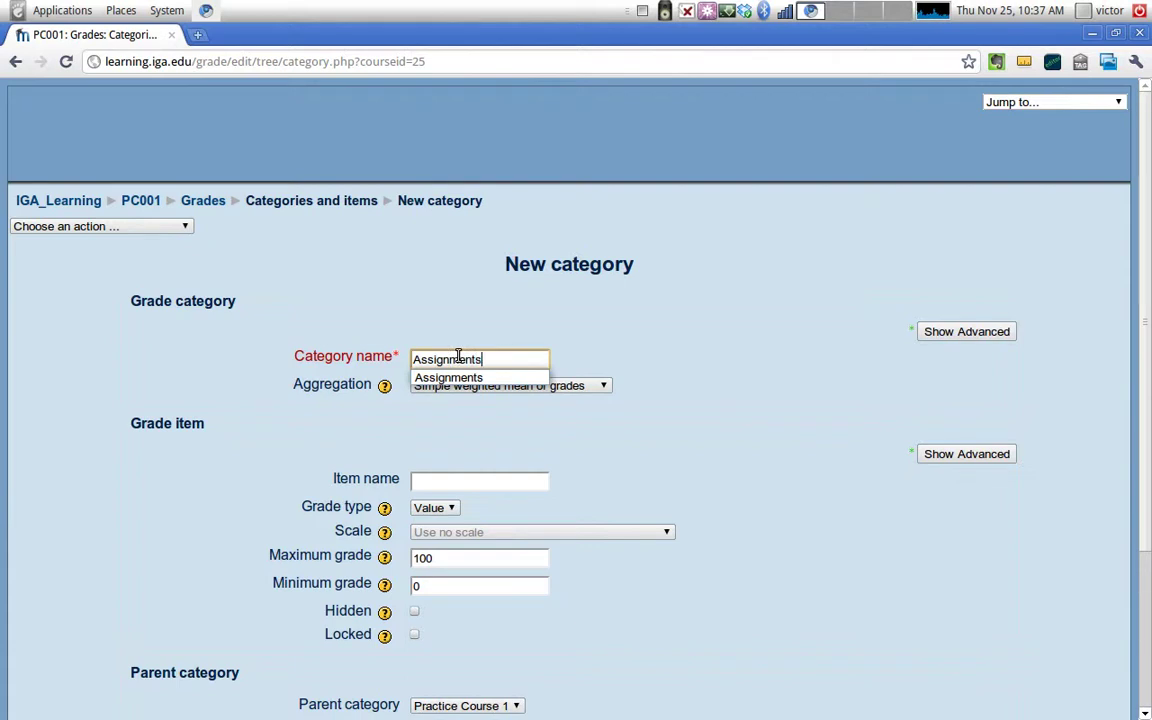
{"action": "key", "text": "Return"}
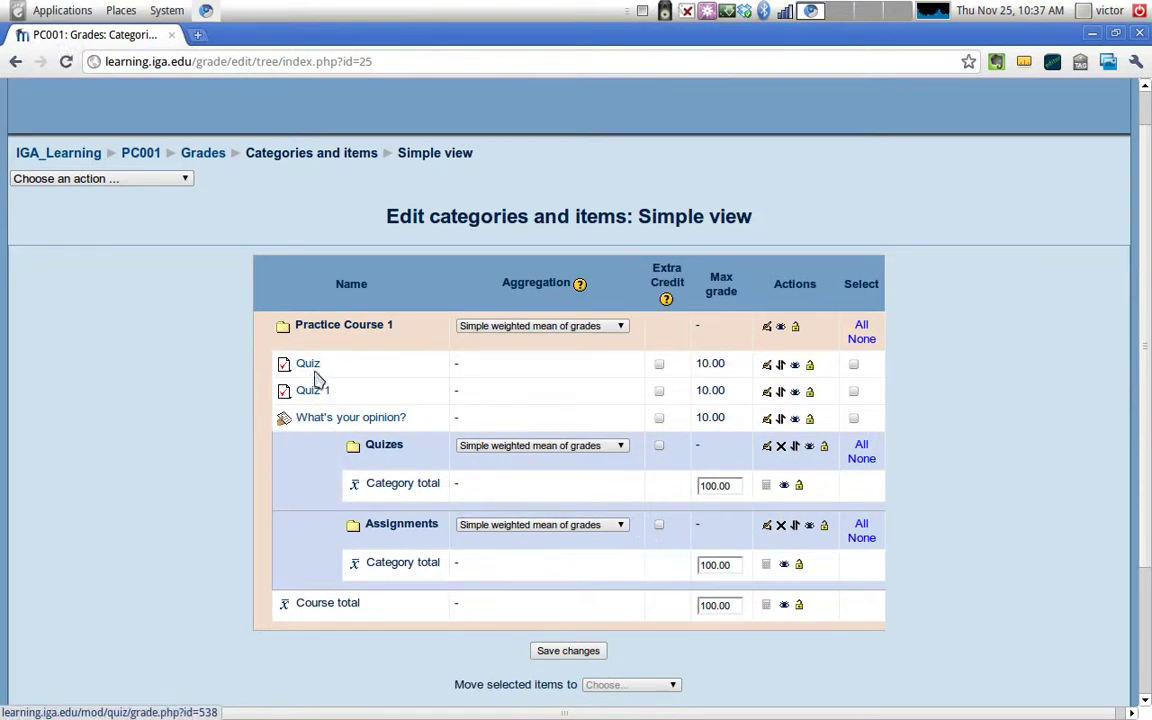
Move the grade items Quiz and Quiz 1 into the Quizes category
{"action": "left_click", "coordinate": [854, 391]}
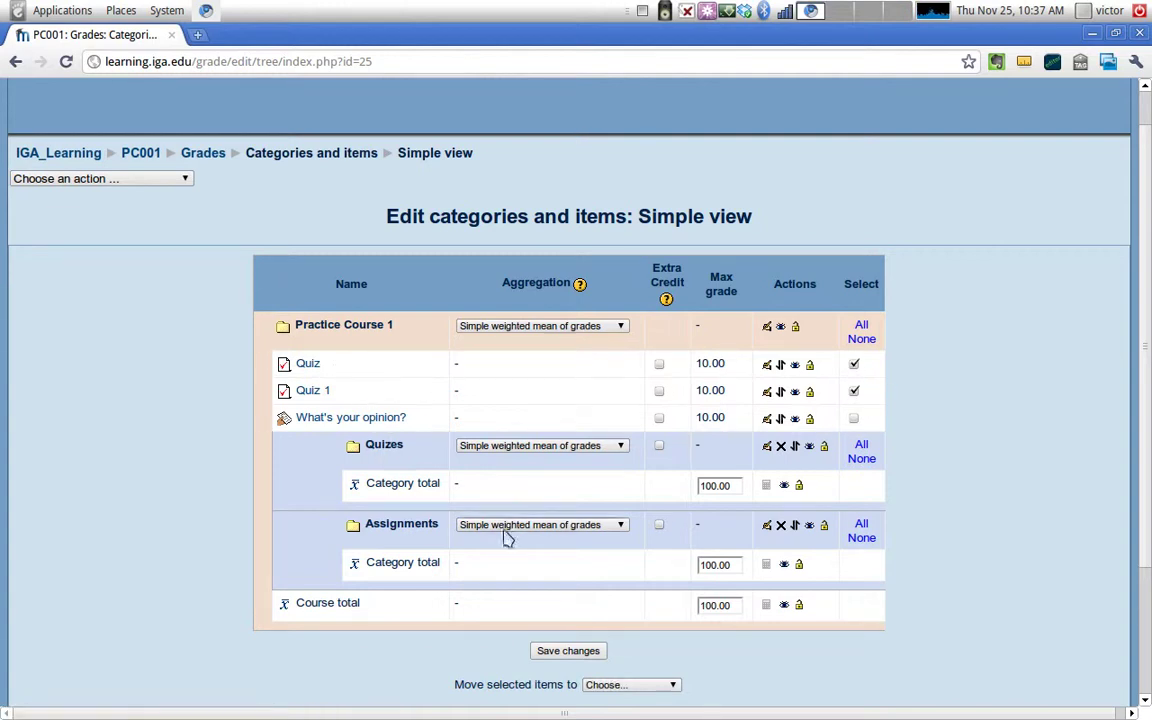
{"action": "scroll", "coordinate": [512, 550], "scroll_direction": "down", "scroll_amount": 1}
{"action": "scroll", "coordinate": [514, 557], "scroll_direction": "down", "scroll_amount": 1}
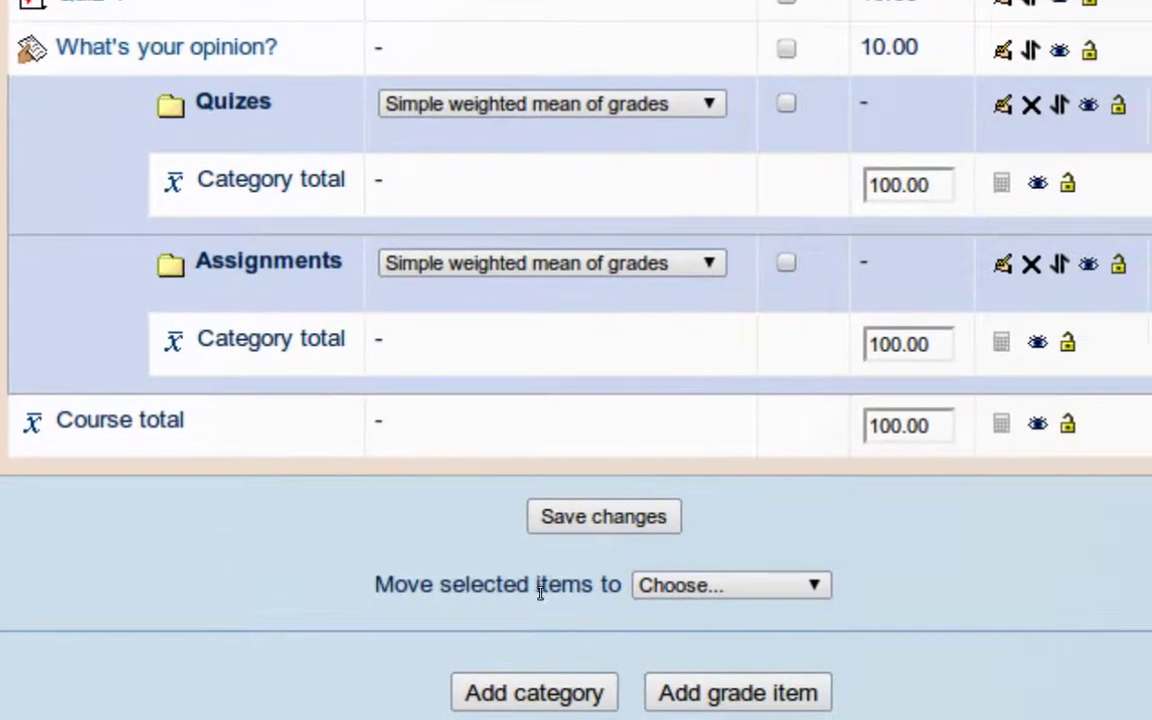
{"action": "left_click", "coordinate": [636, 587]}
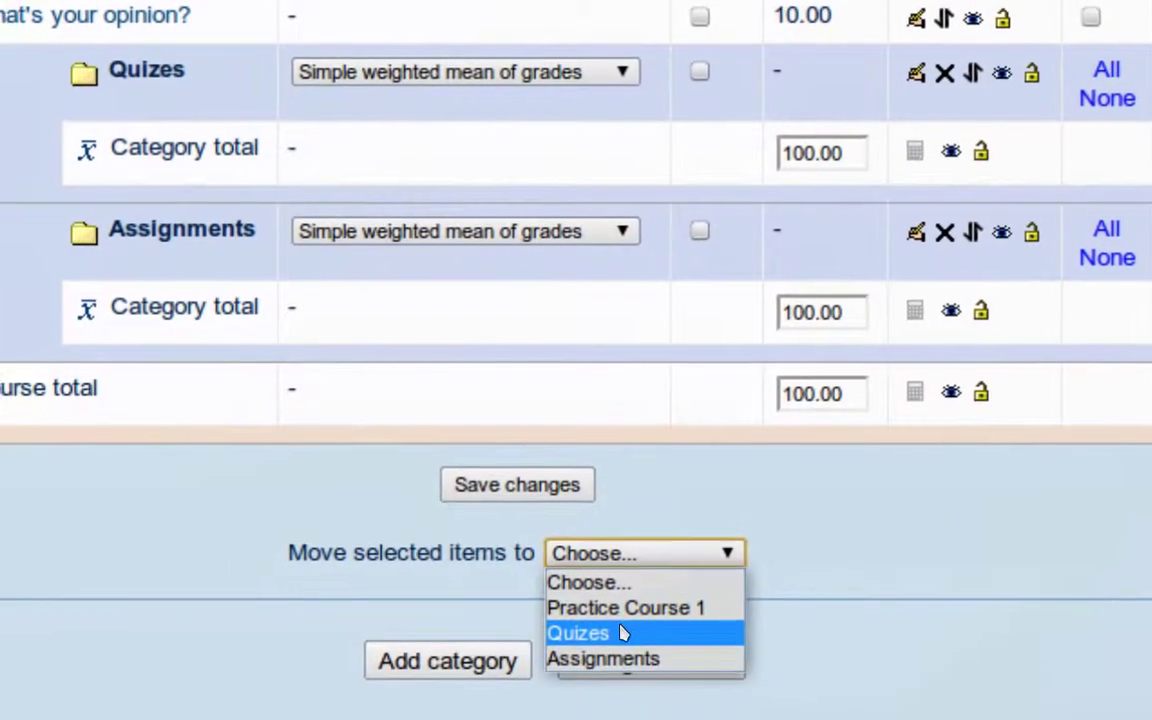
{"action": "left_click", "coordinate": [588, 670]}
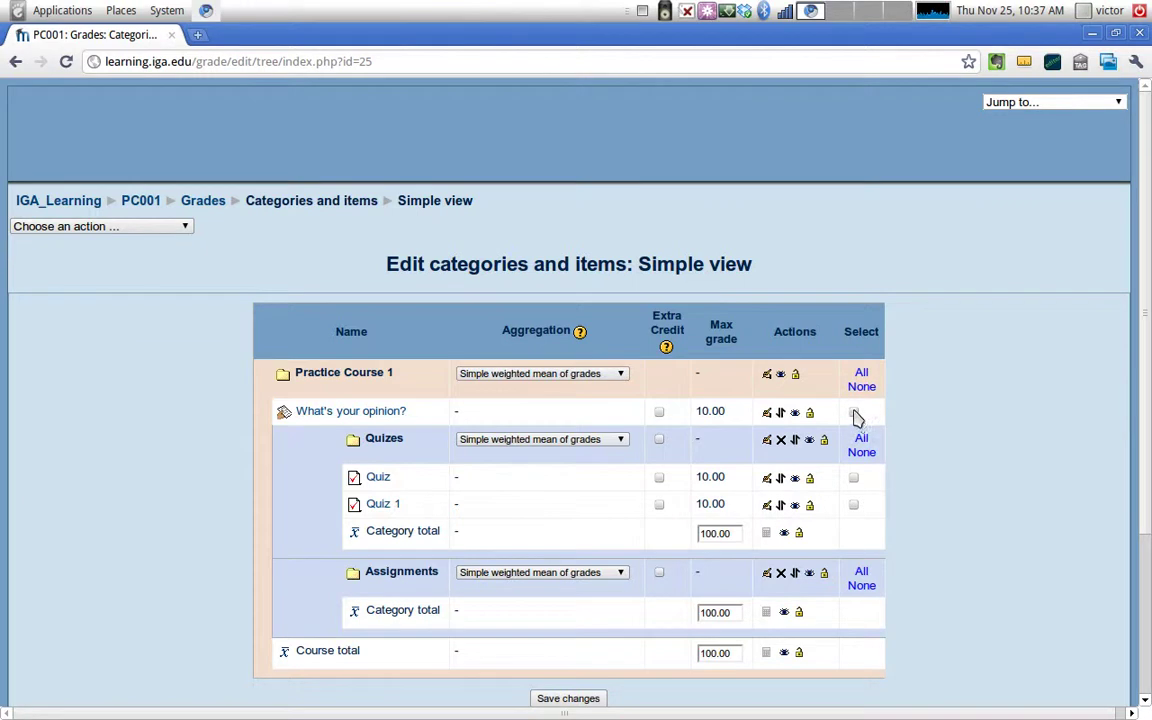
Move the grade item "What's your opinion?" into the Assignments category
{"action": "left_click", "coordinate": [854, 413]}
{"action": "scroll", "coordinate": [700, 480], "scroll_direction": "down", "scroll_amount": 5}
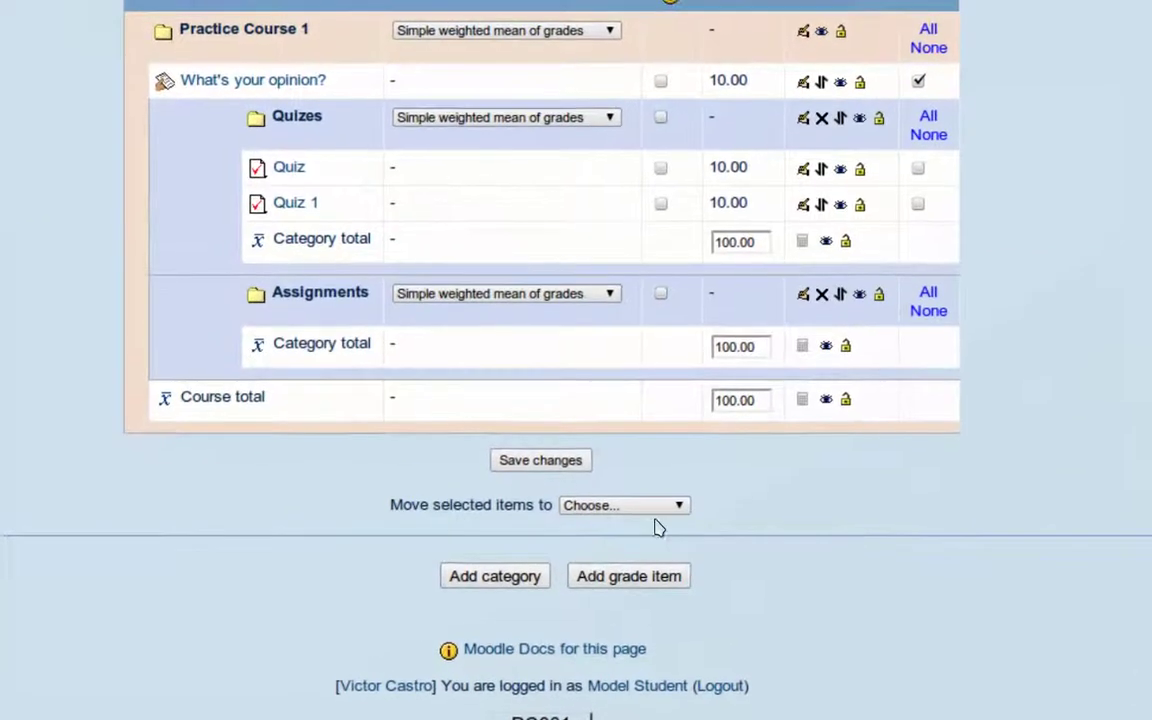
{"action": "left_click", "coordinate": [665, 504]}
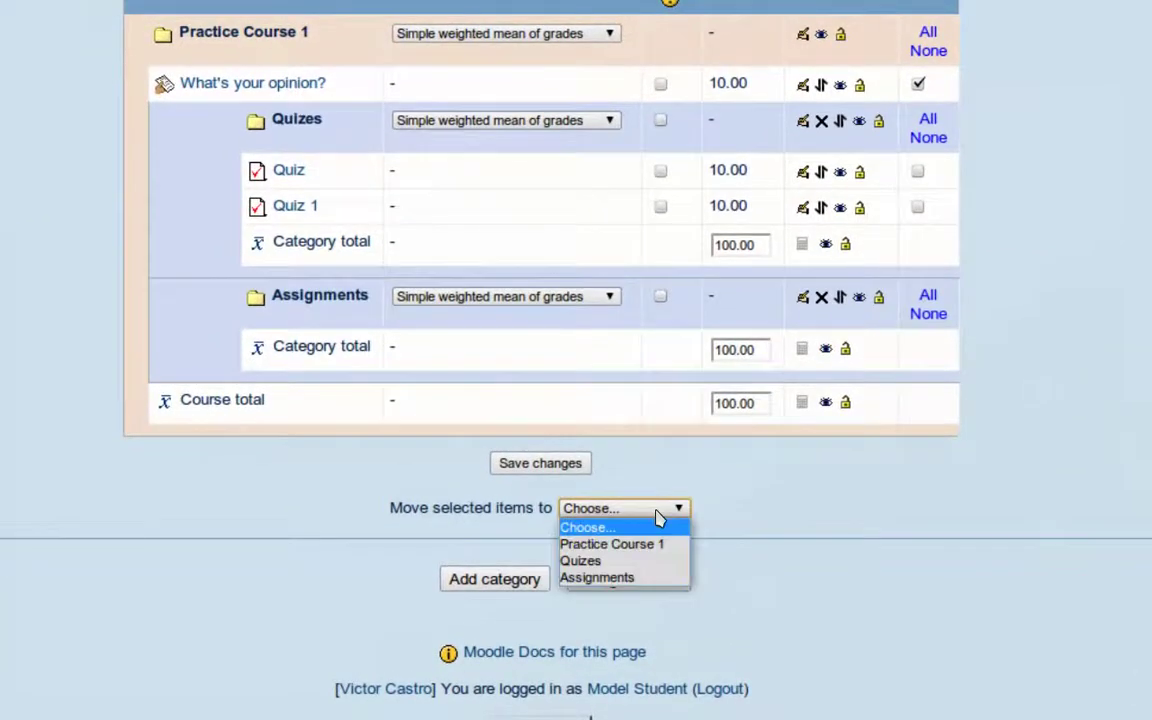
{"action": "left_click", "coordinate": [612, 576]}
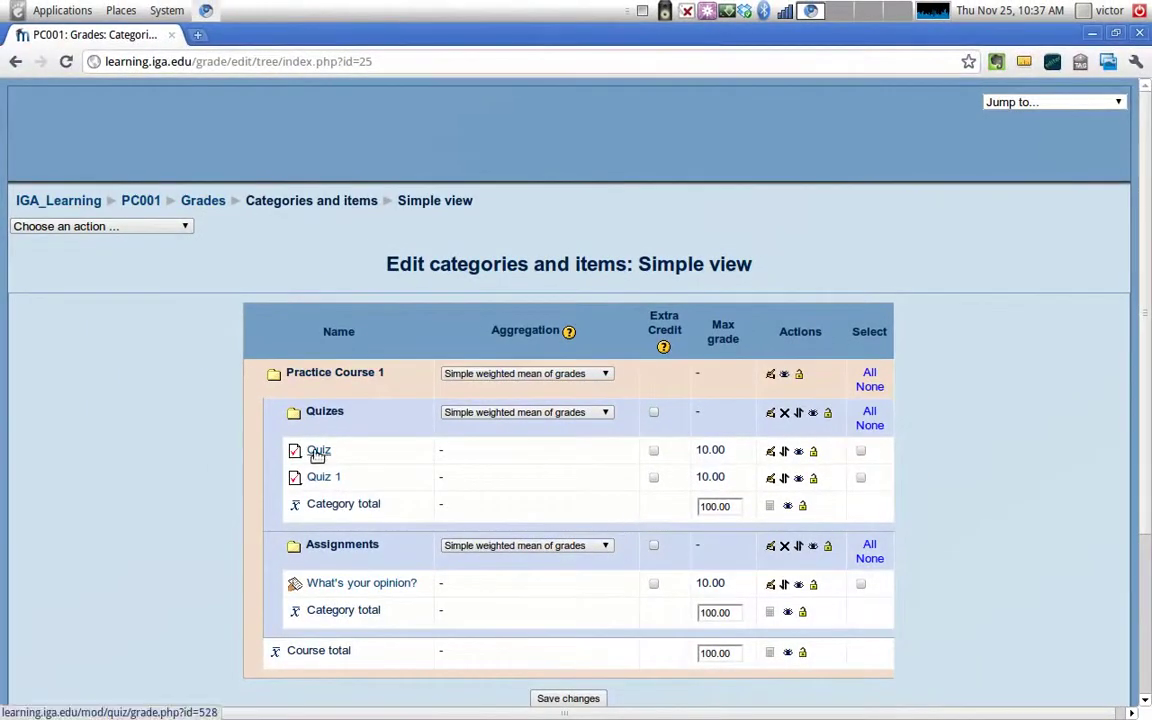
Change the aggregation of the Practice Course 1 category to Sum of grades
{"action": "scroll", "coordinate": [330, 470], "scroll_direction": "down", "scroll_amount": 2}
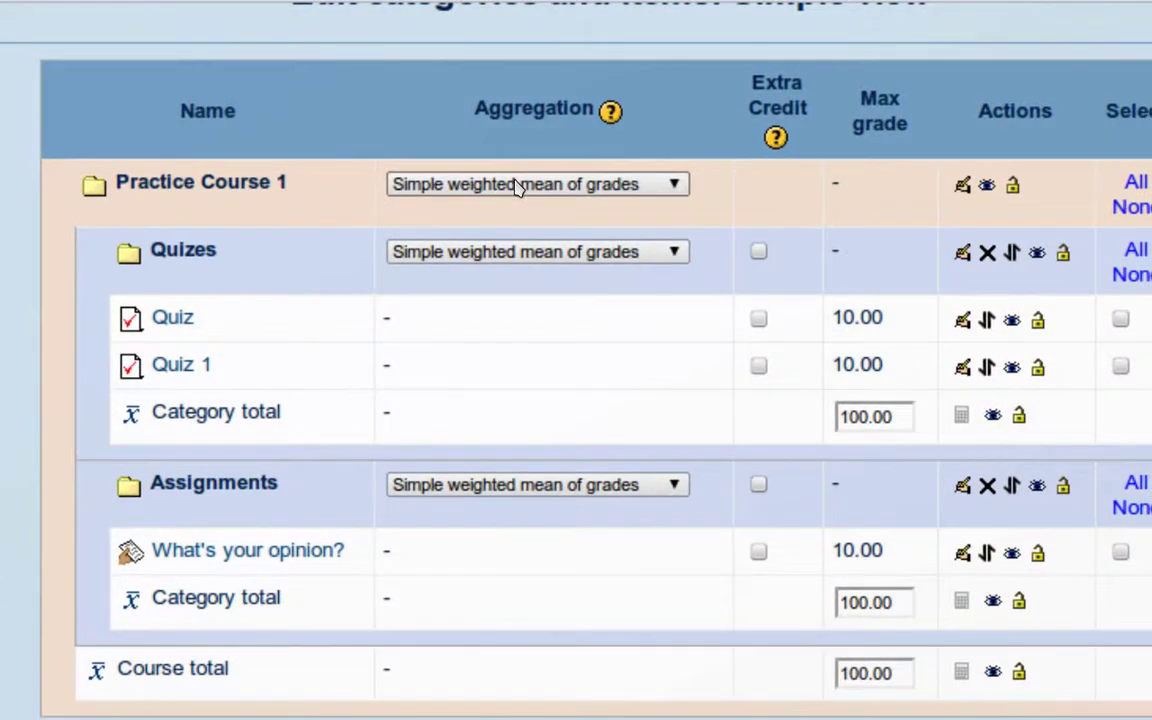
{"action": "left_click", "coordinate": [517, 188]}
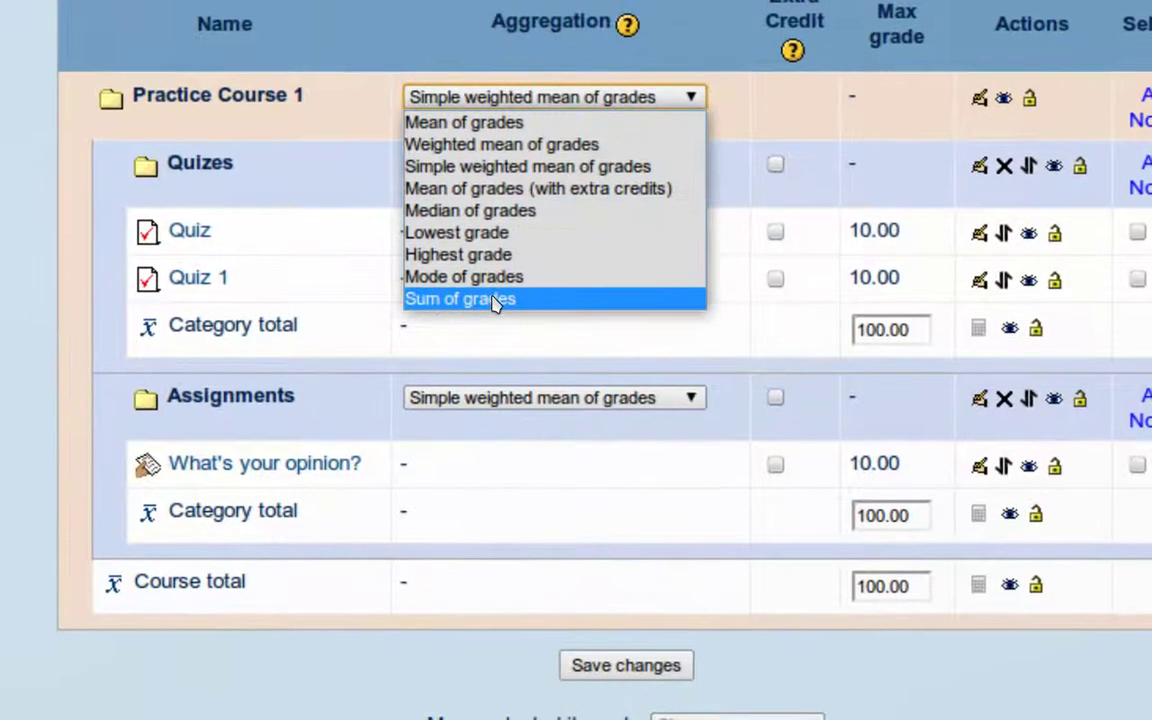
{"action": "left_click", "coordinate": [480, 387]}
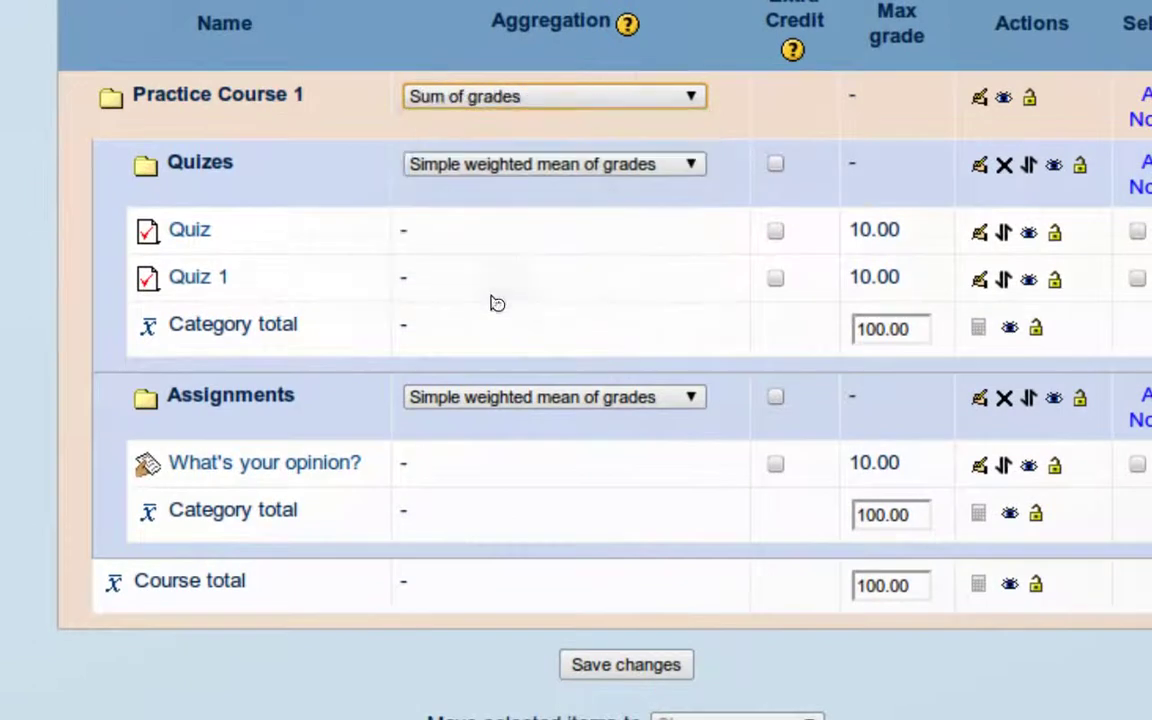
{"action": "scroll", "coordinate": [478, 193], "scroll_direction": "up", "scroll_amount": 3}
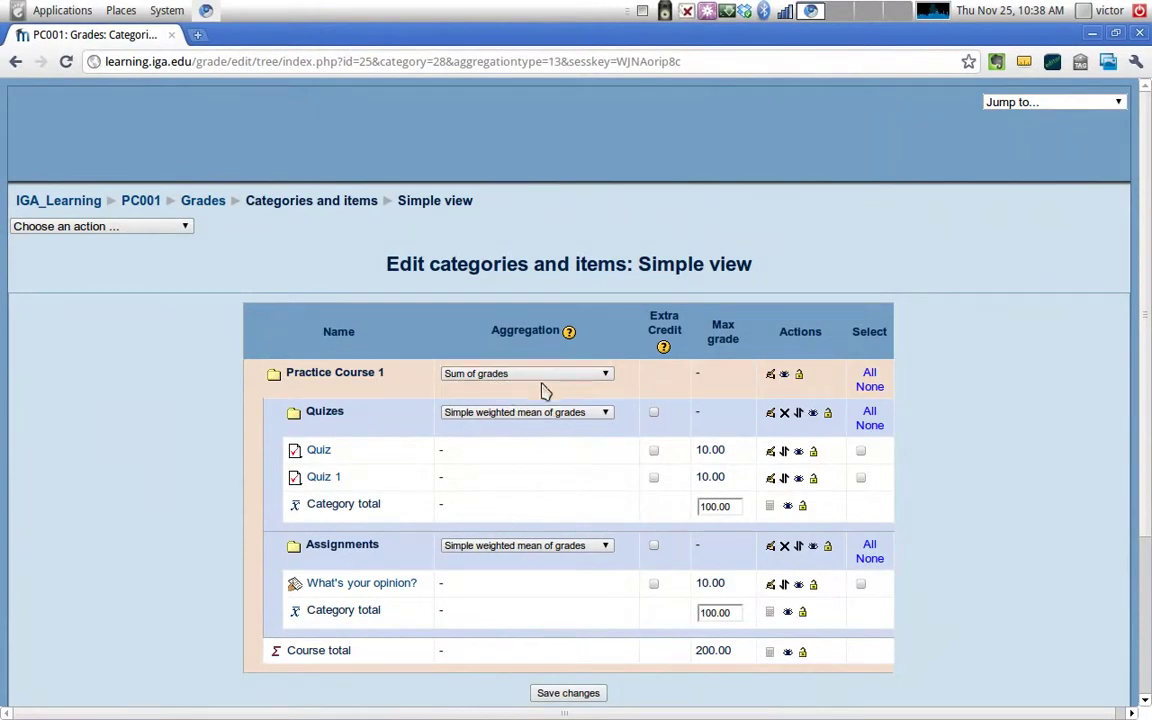
Set the maximum category total to 40 for Quizes and 60 for Assignments, and save the changes
{"action": "scroll", "coordinate": [542, 391], "scroll_direction": "down", "scroll_amount": 2}
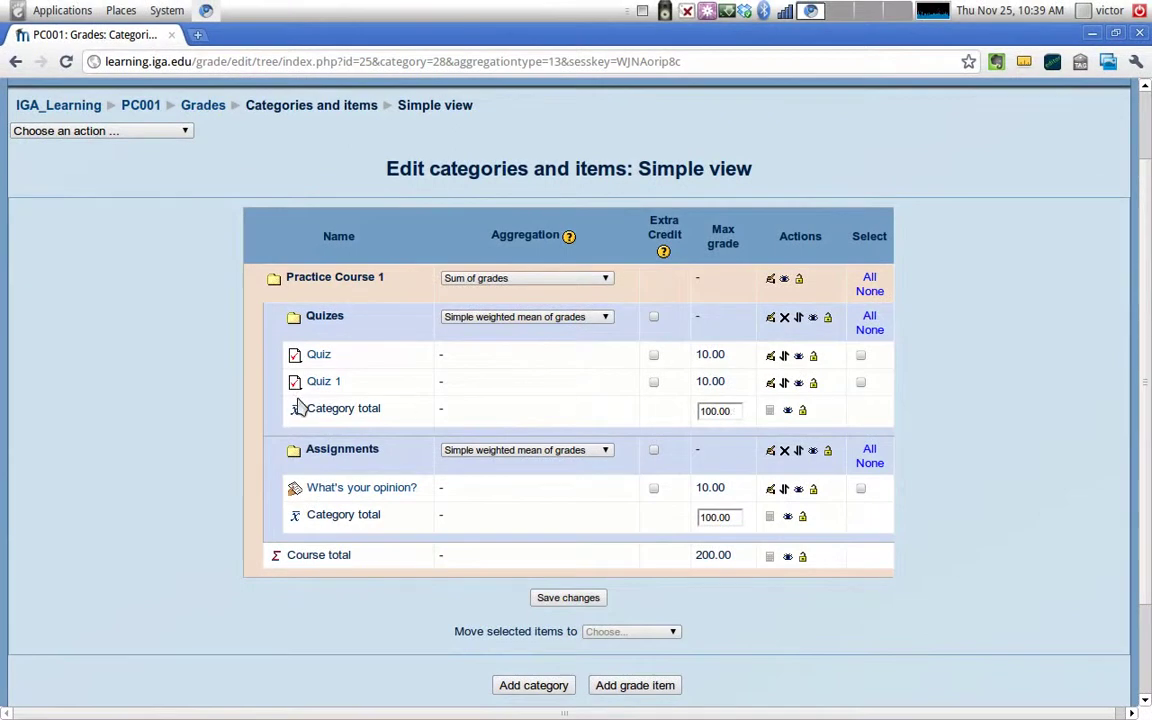
{"action": "double_click", "coordinate": [722, 411]}
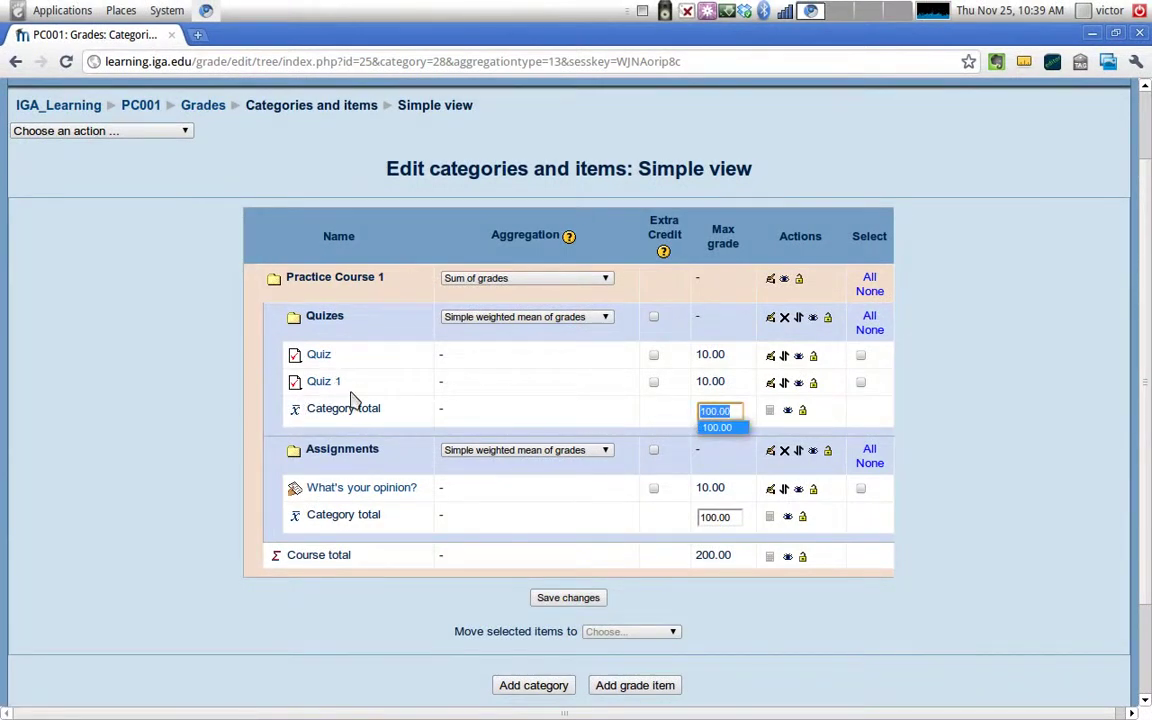
{"action": "type", "text": "40"}
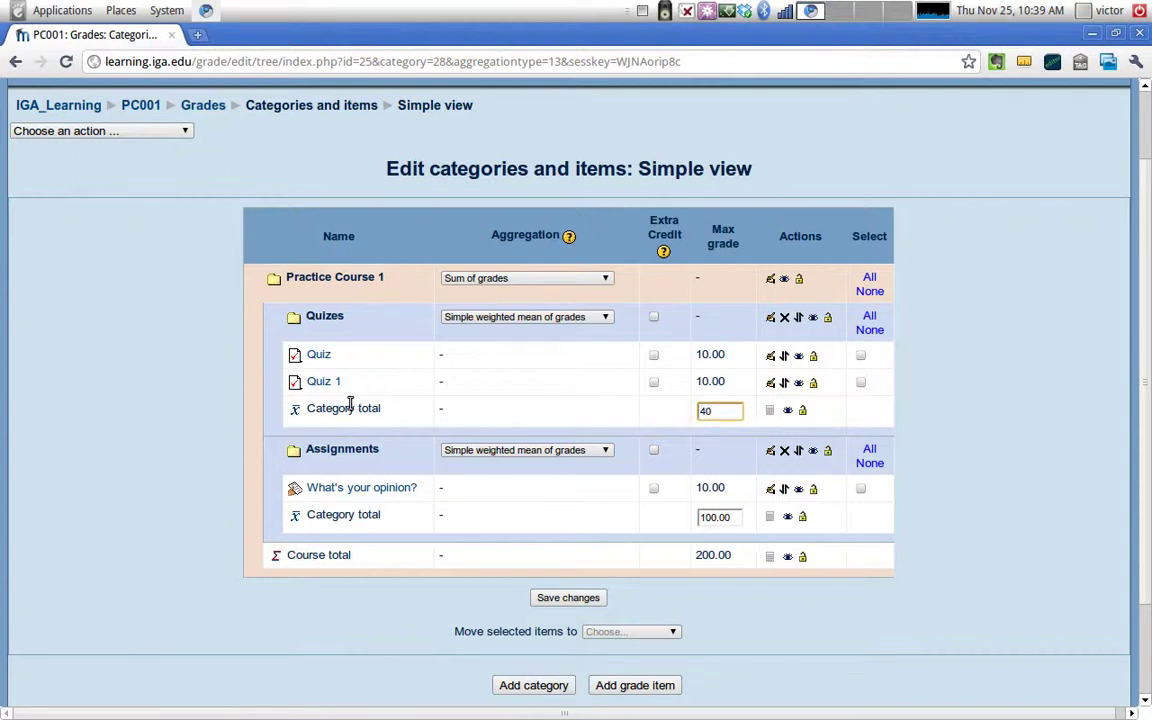
{"action": "double_click", "coordinate": [715, 517]}
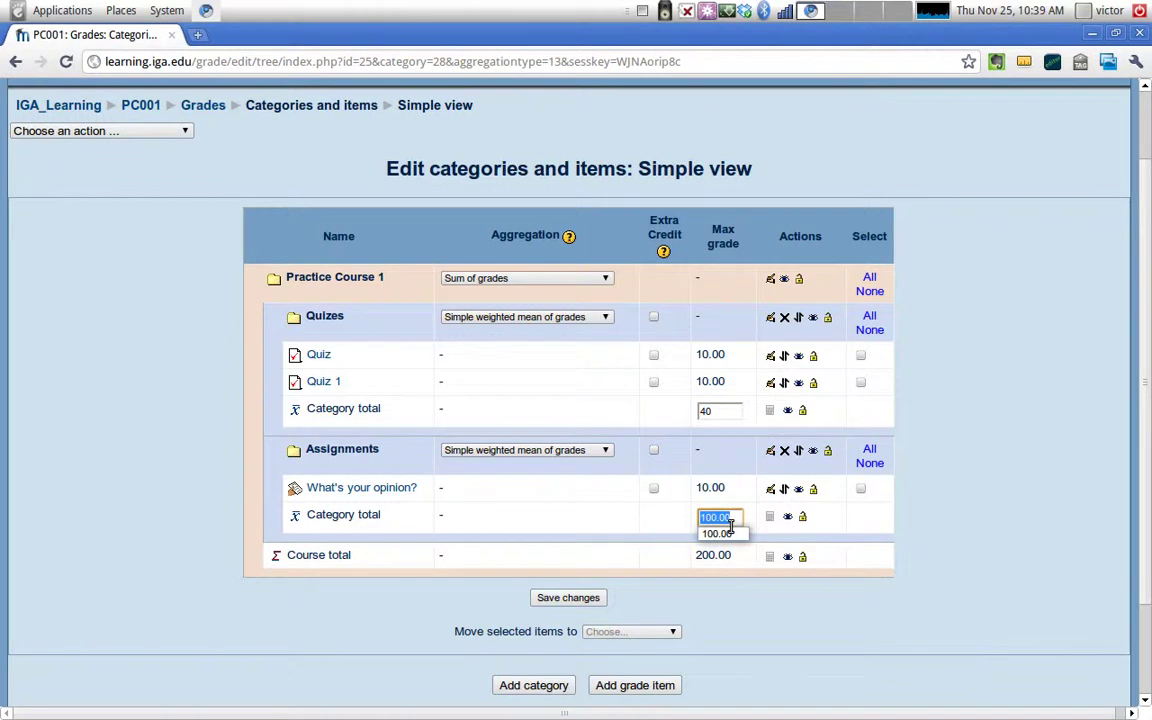
{"action": "type", "text": "60"}
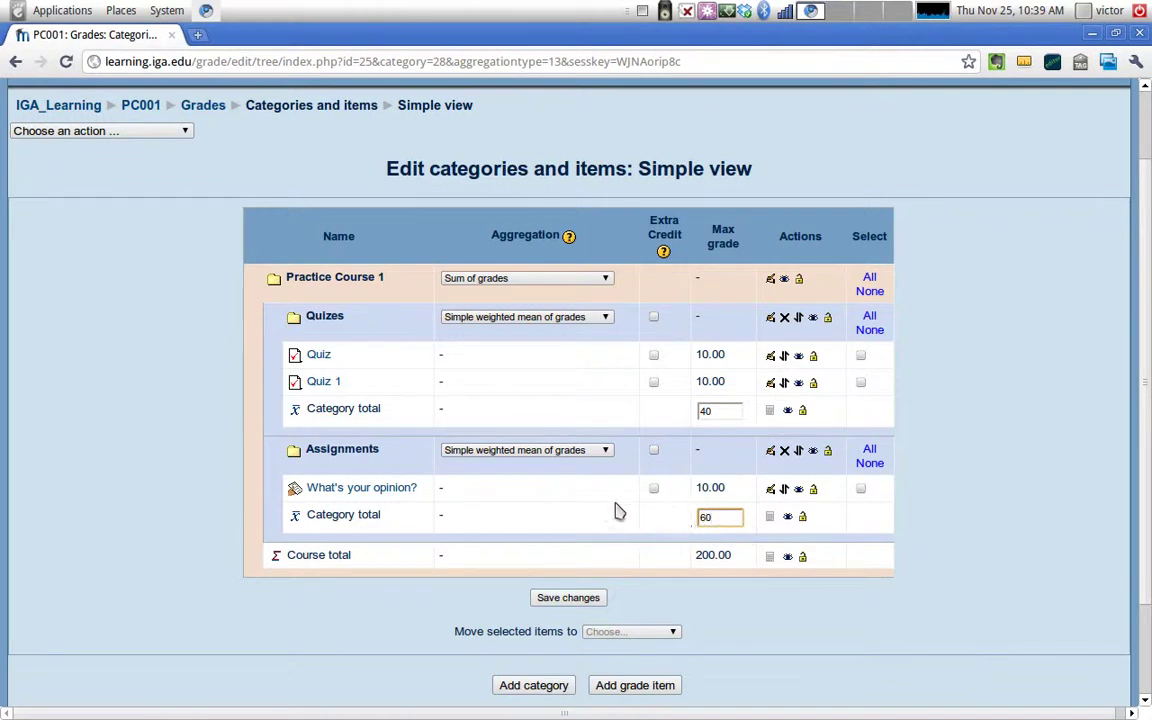
{"action": "left_click", "coordinate": [568, 598]}
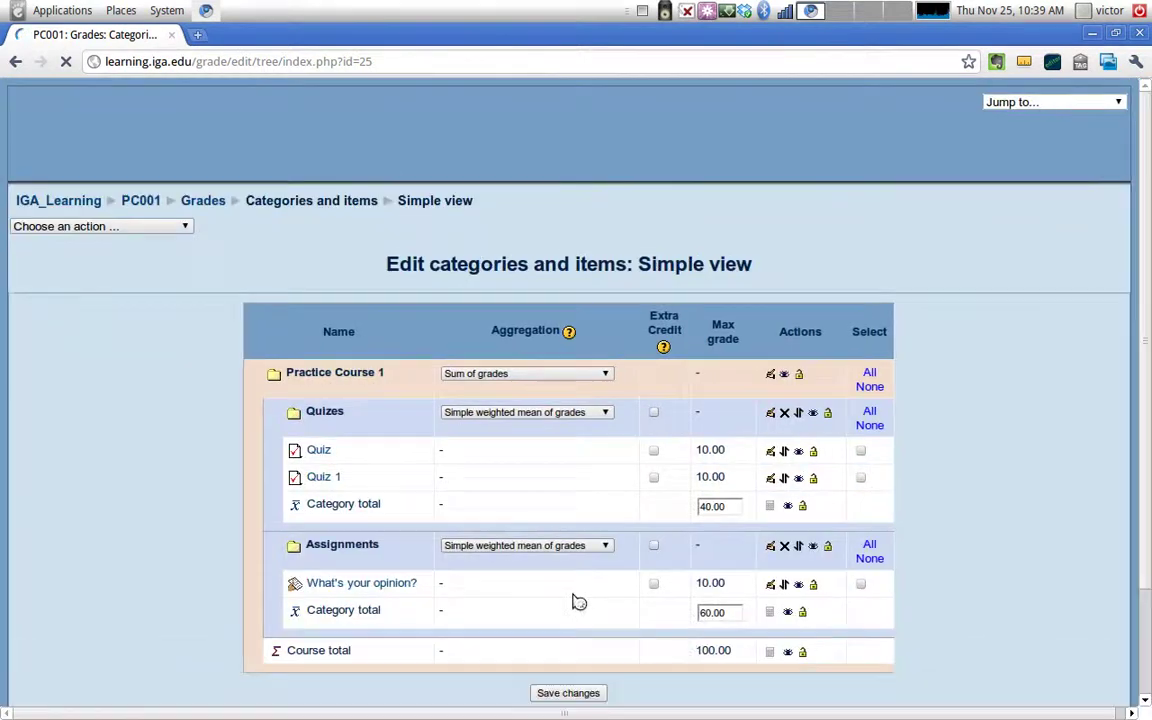
{"action": "scroll", "coordinate": [651, 454], "scroll_direction": "down", "scroll_amount": 3}
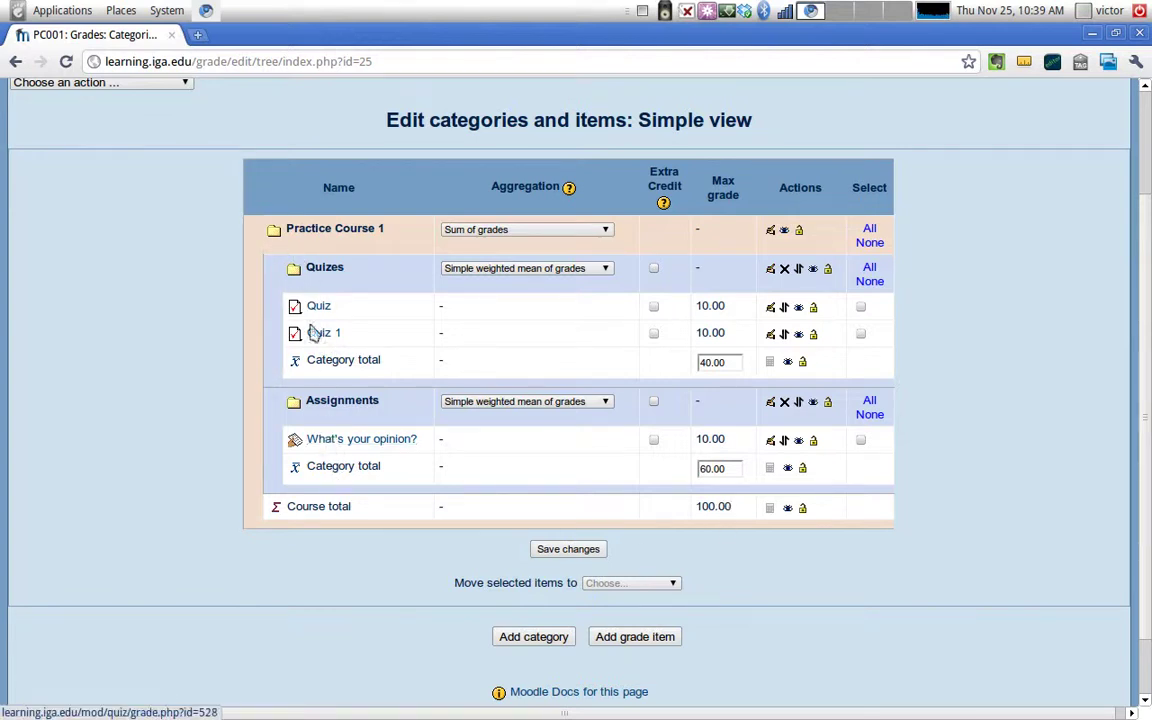
{"action": "scroll", "coordinate": [154, 334], "scroll_direction": "up", "scroll_amount": 3}
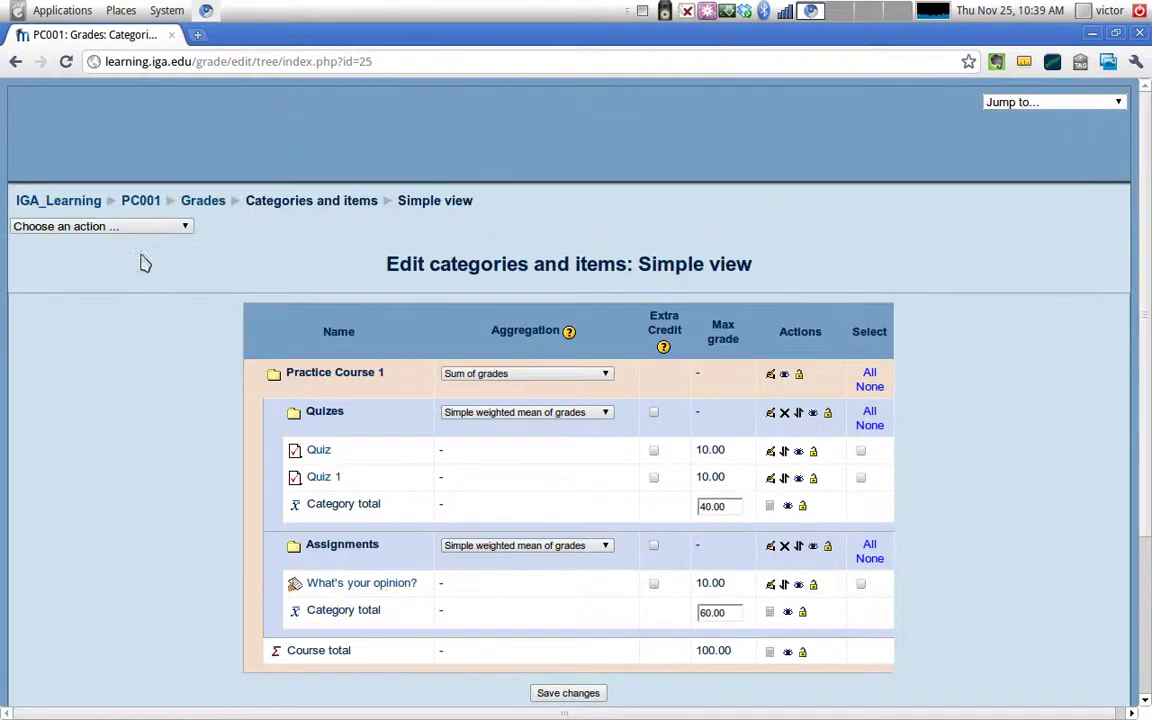
{"action": "left_click", "coordinate": [128, 228]}
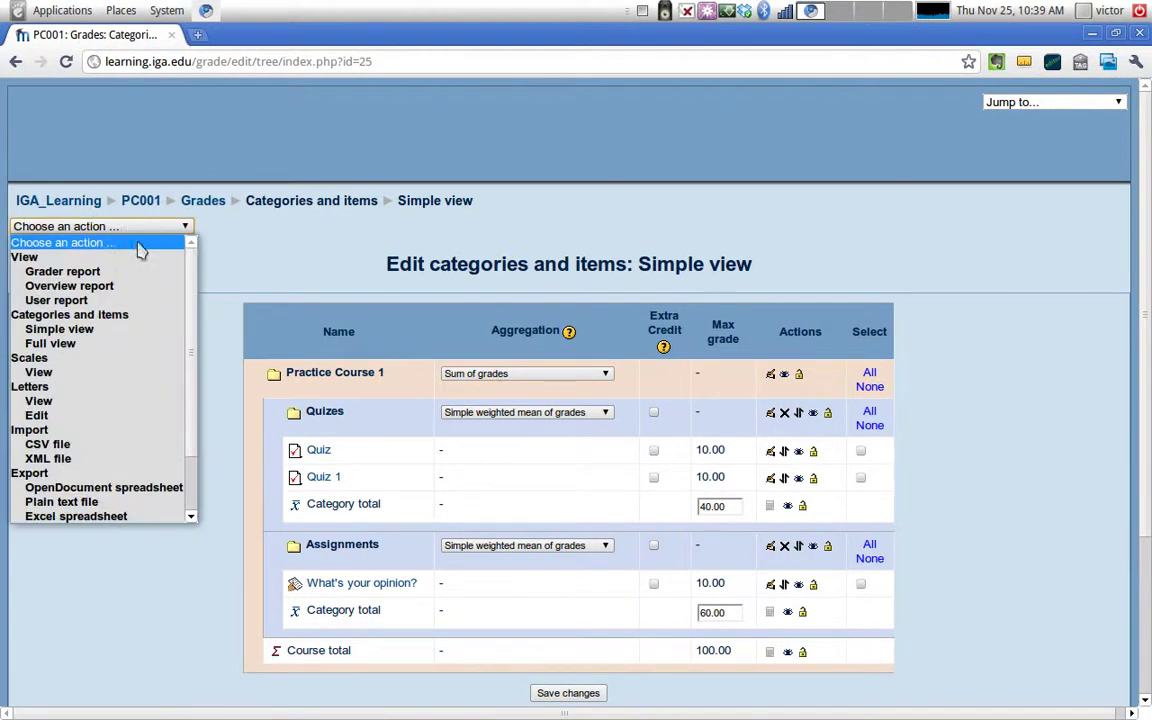
{"action": "left_click", "coordinate": [332, 240]}
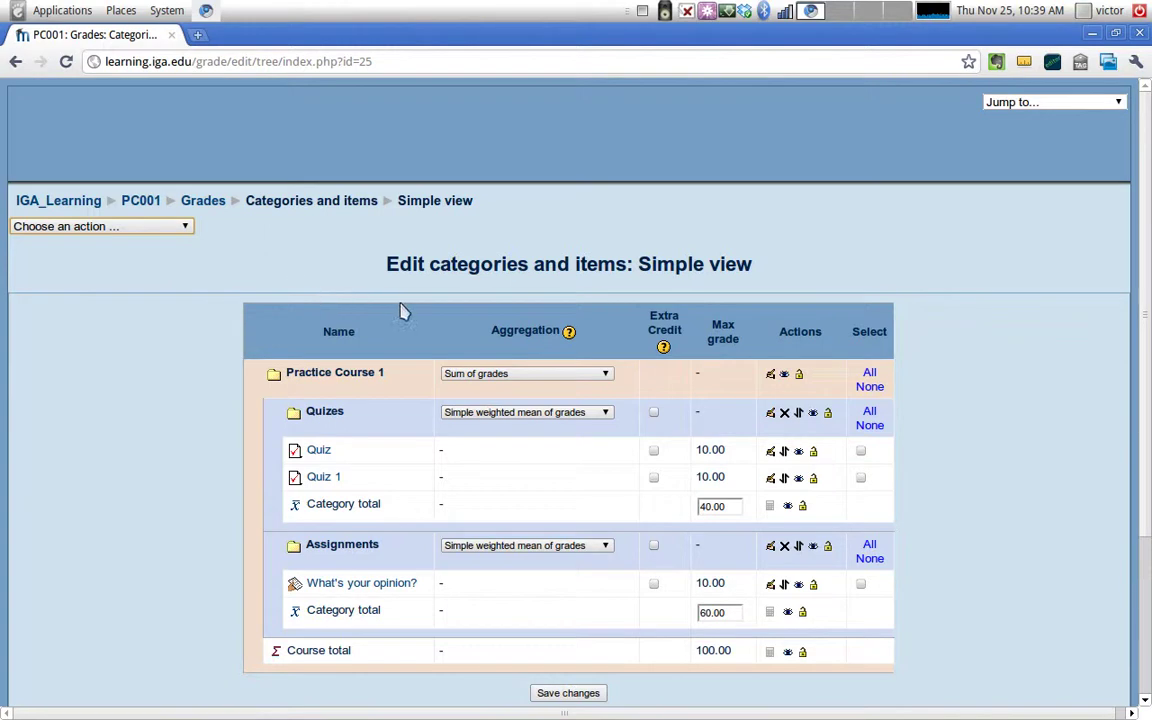
Add a grade item named "Participation" under Practice Course 1 with a maximum grade of 10 and save it
{"action": "scroll", "coordinate": [404, 319], "scroll_direction": "down", "scroll_amount": 3}
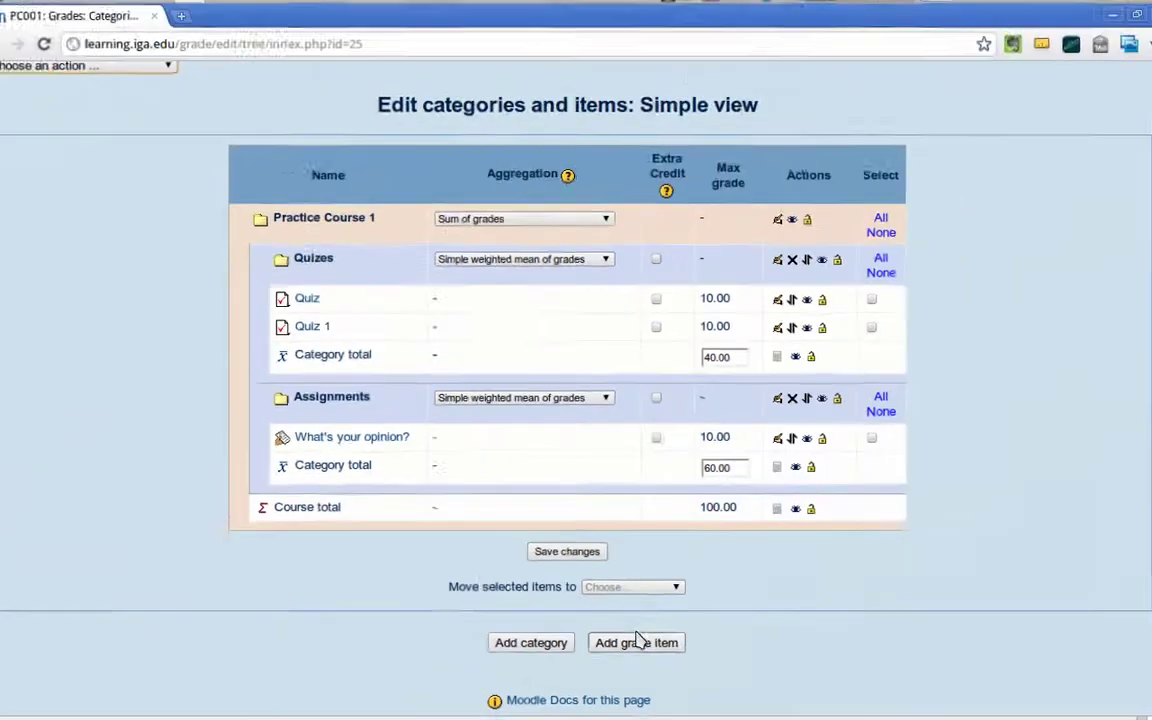
{"action": "left_click", "coordinate": [643, 641]}
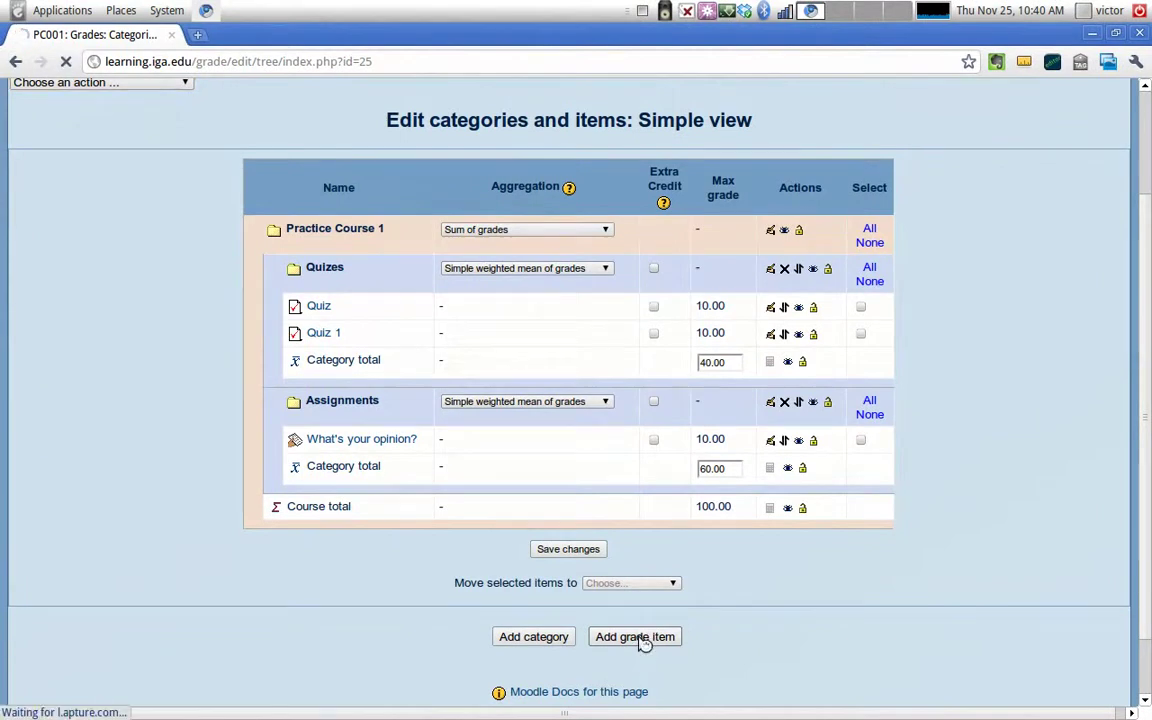
{"action": "left_click", "coordinate": [470, 357]}
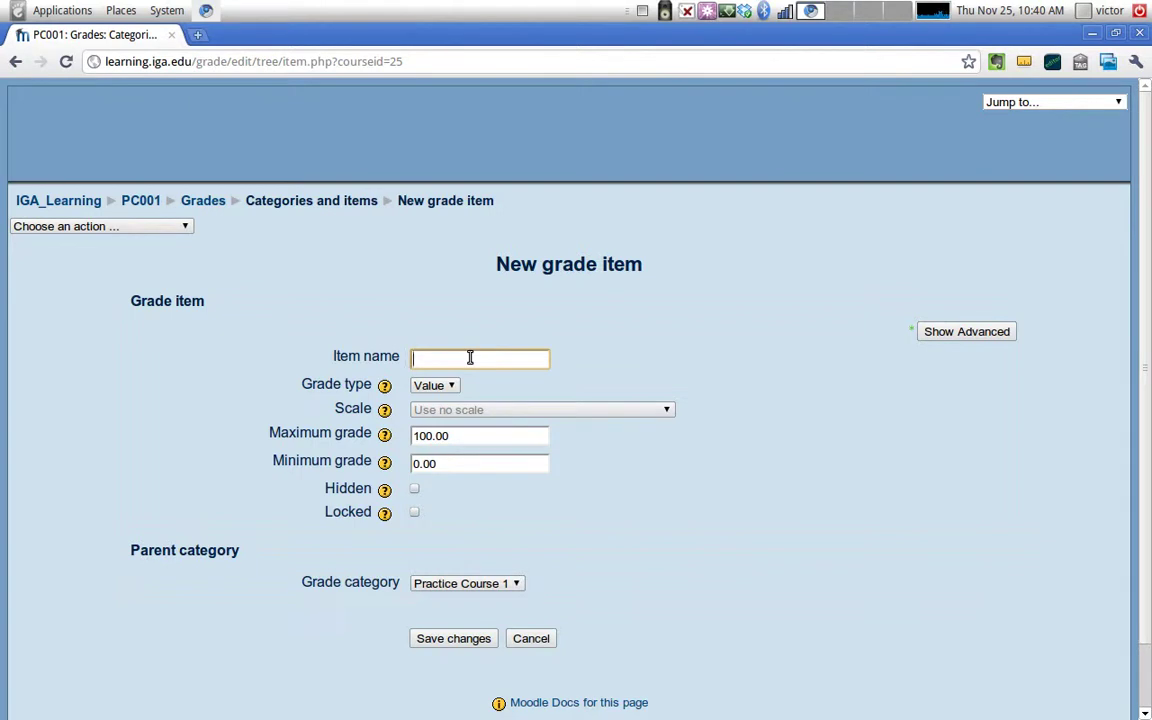
{"action": "type", "text": "Par"}
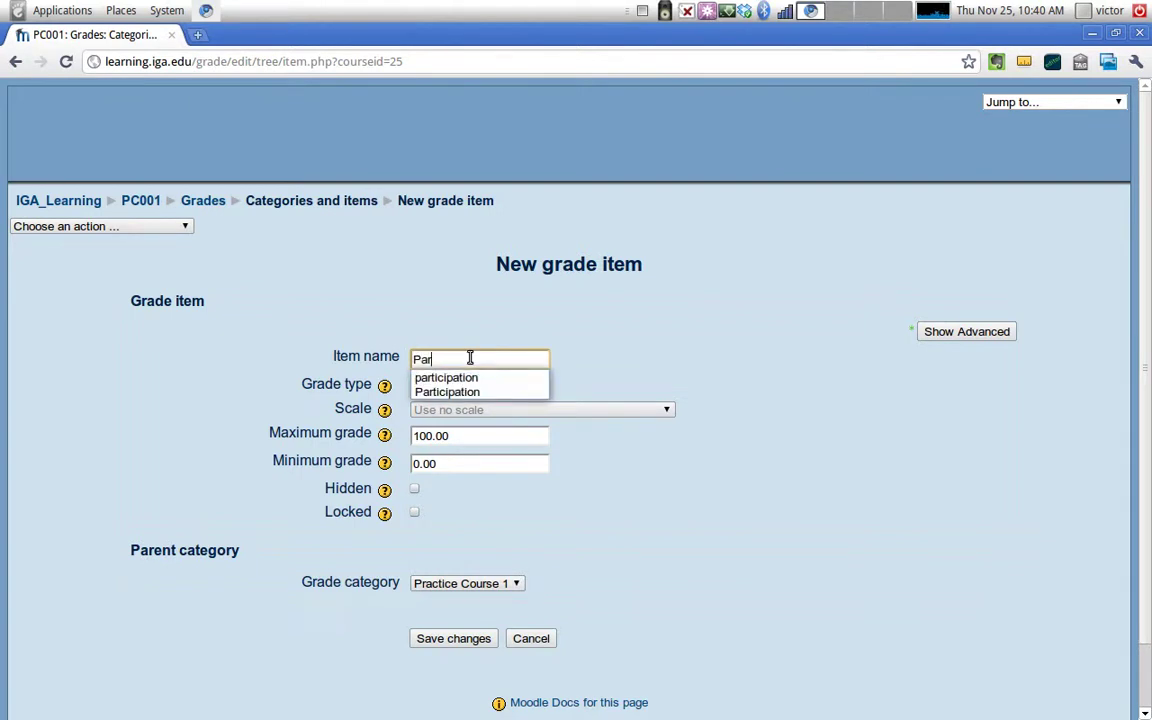
{"action": "type", "text": "ticipation"}
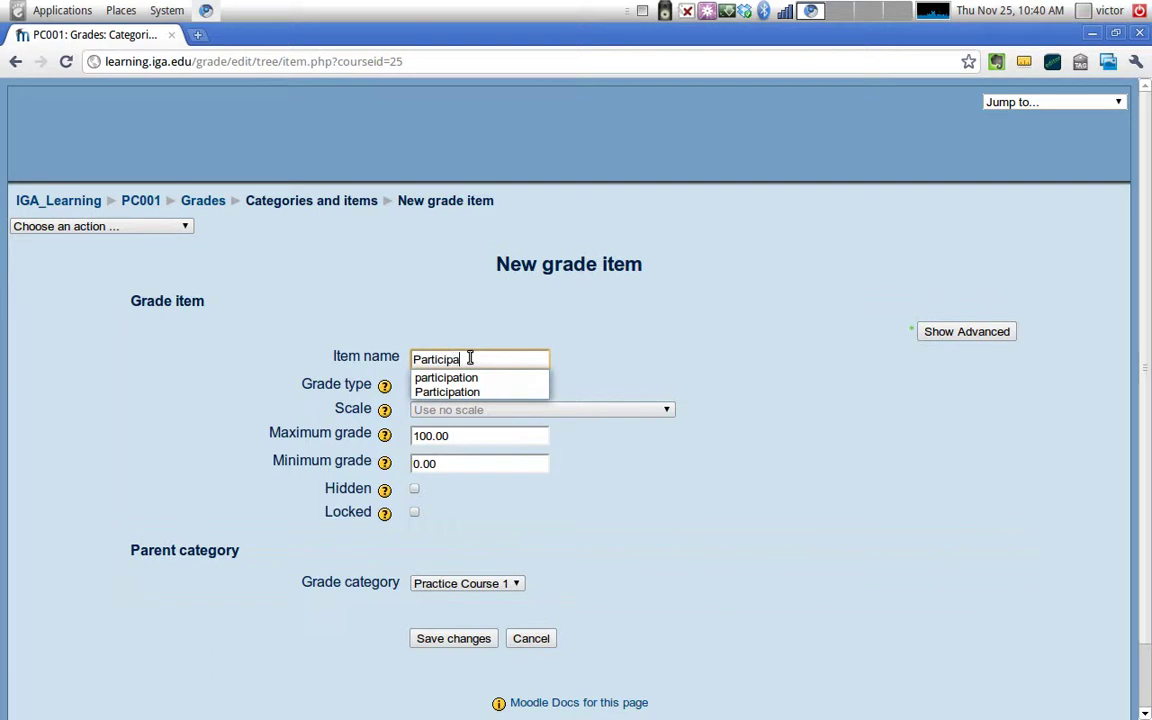
{"action": "left_click", "coordinate": [505, 360]}
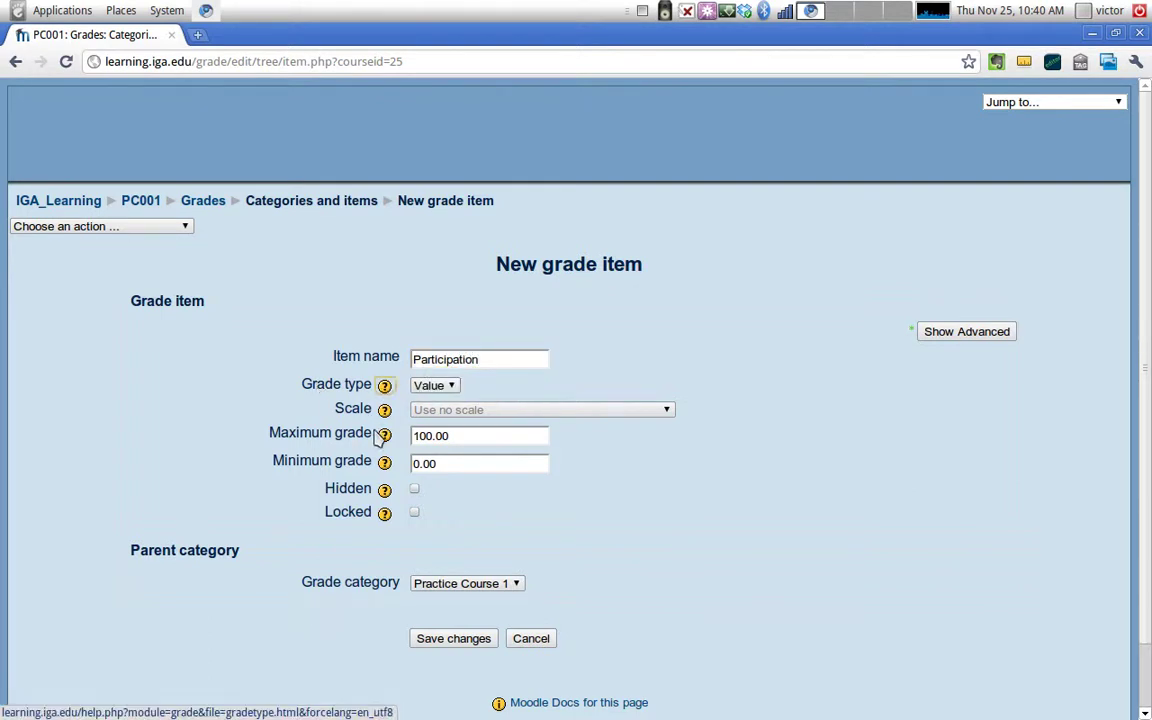
{"action": "left_click", "coordinate": [463, 440]}
{"action": "double_click", "coordinate": [463, 440]}
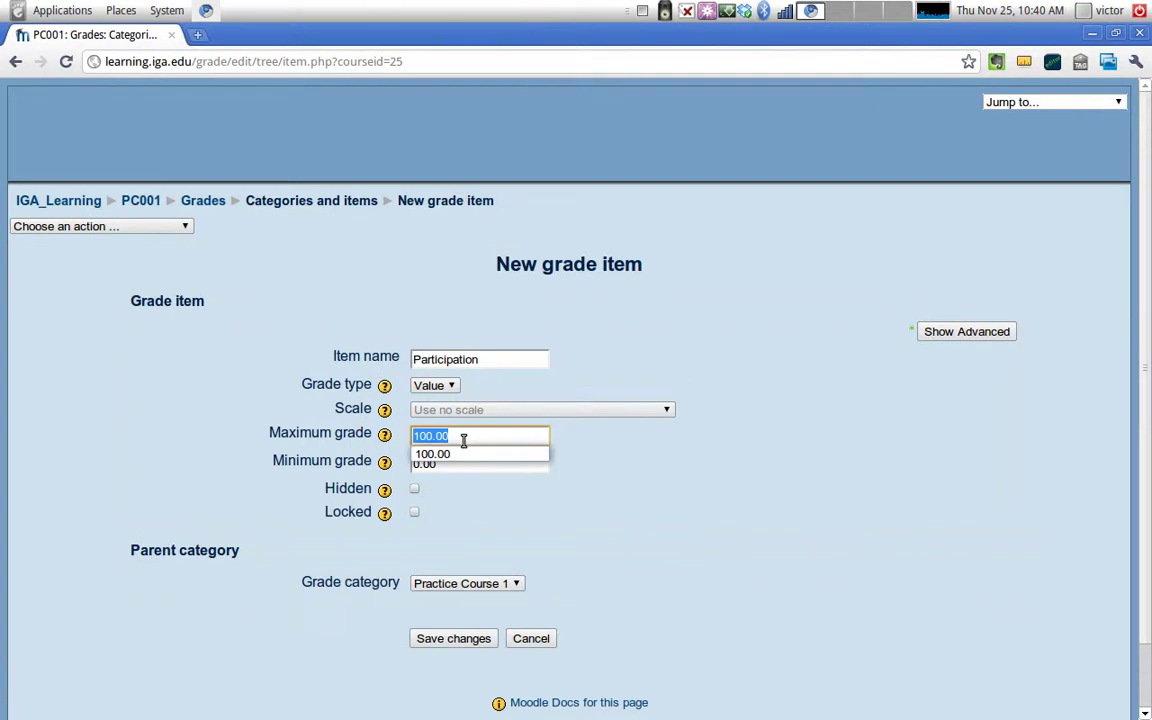
{"action": "type", "text": "10"}
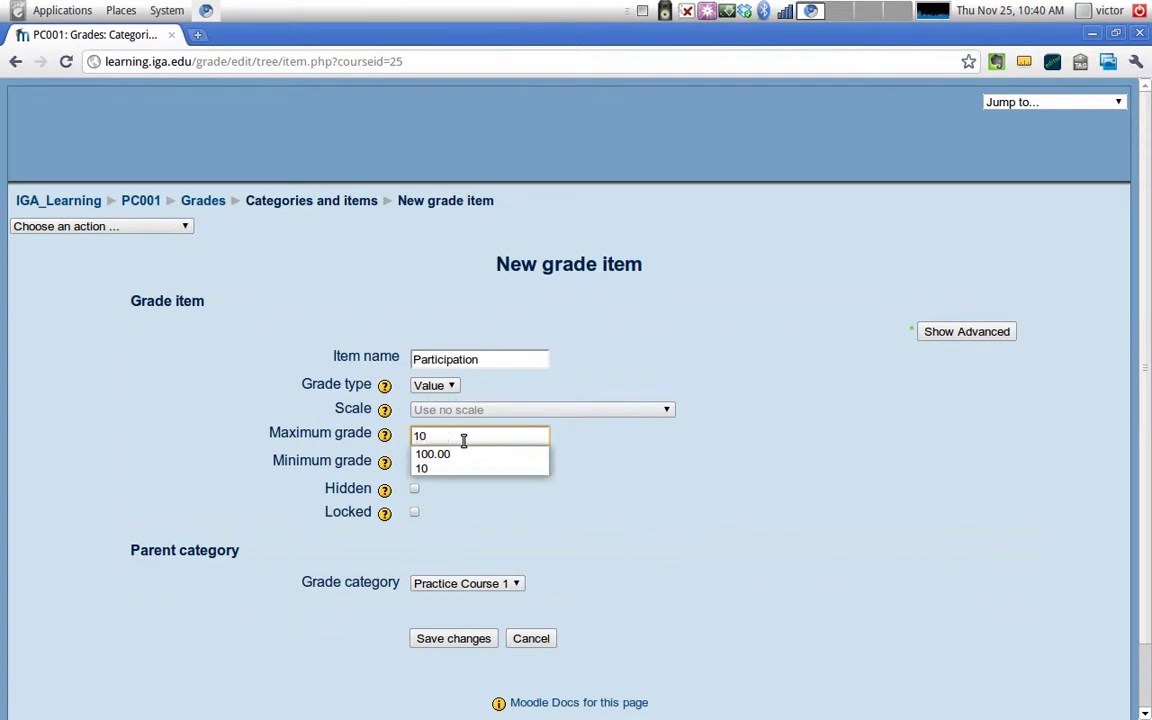
{"action": "left_click", "coordinate": [599, 486]}
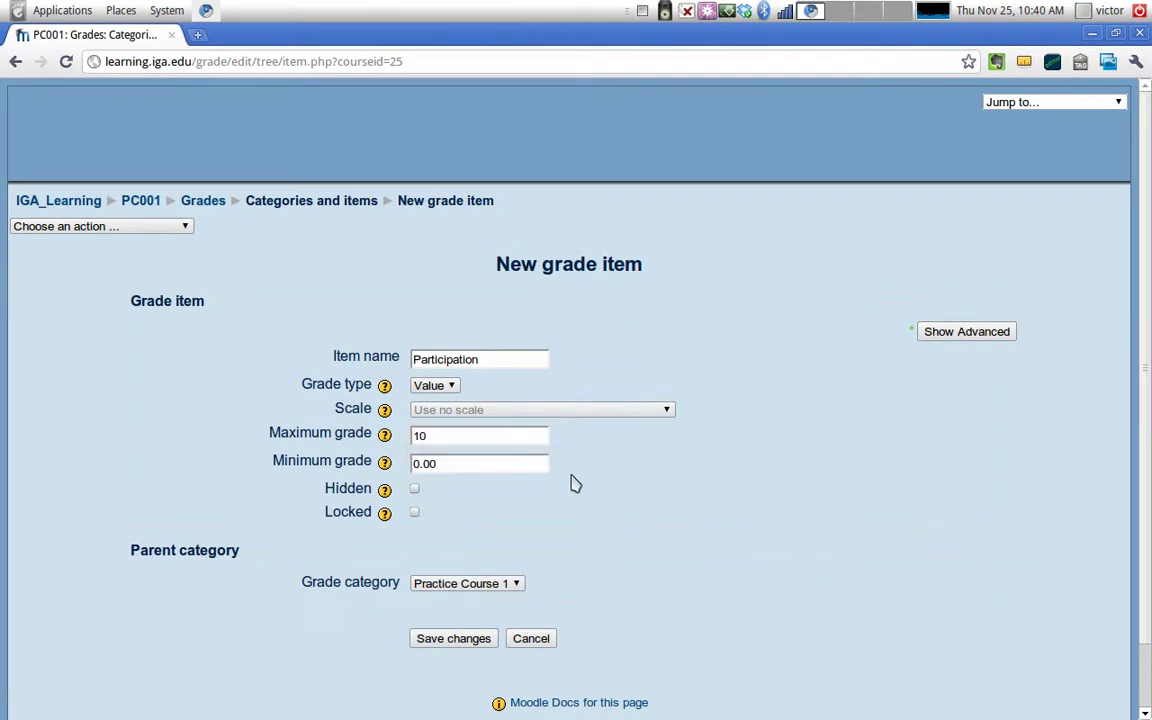
{"action": "left_click", "coordinate": [462, 640]}
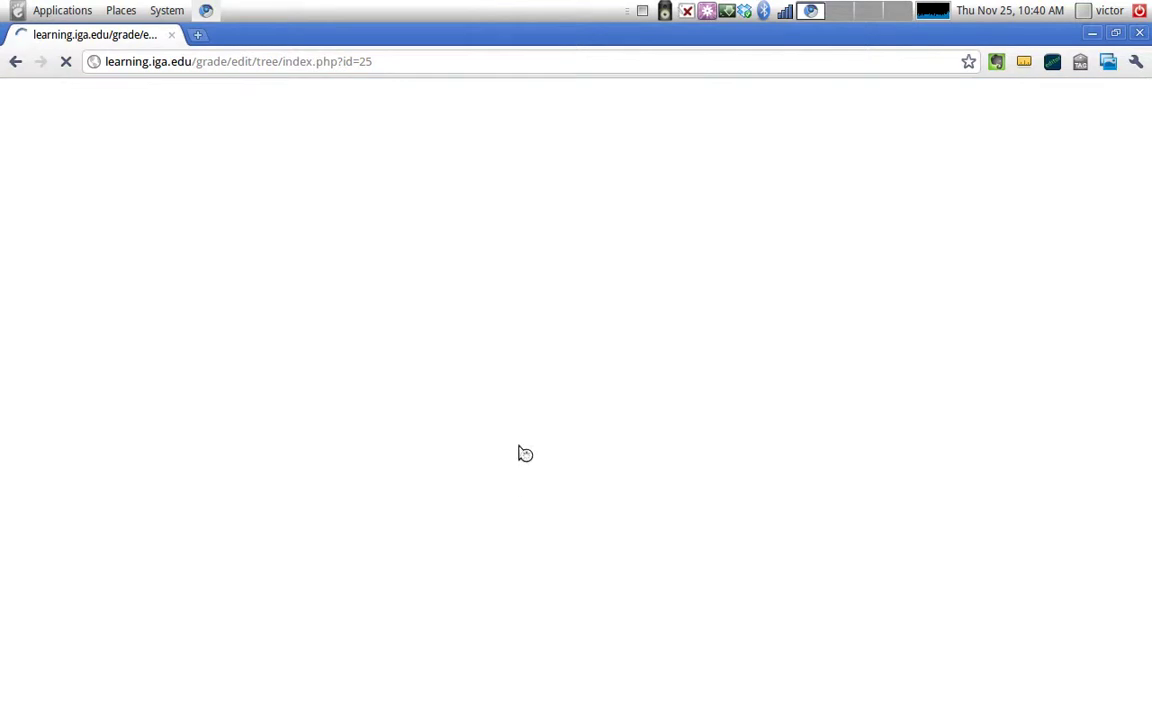
Set the maximum category total for Assignments to 50 and save the changes
{"action": "scroll", "coordinate": [524, 436], "scroll_direction": "down", "scroll_amount": 3}
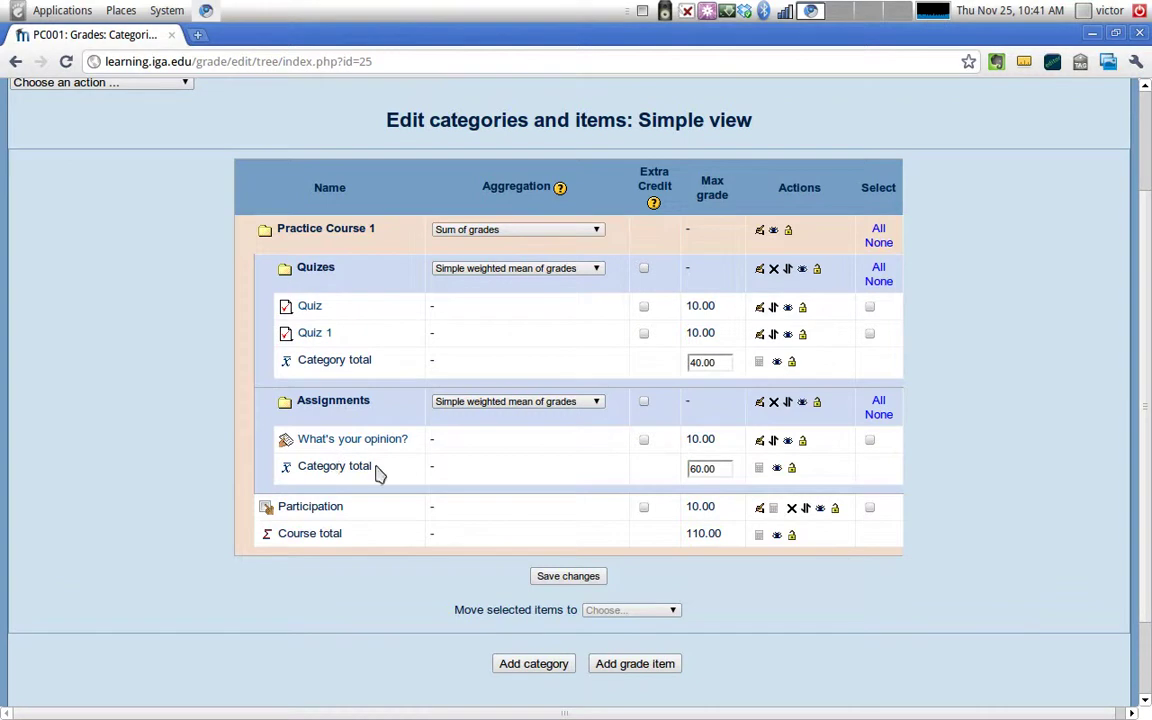
{"action": "double_click", "coordinate": [697, 469]}
{"action": "type", "text": "50"}
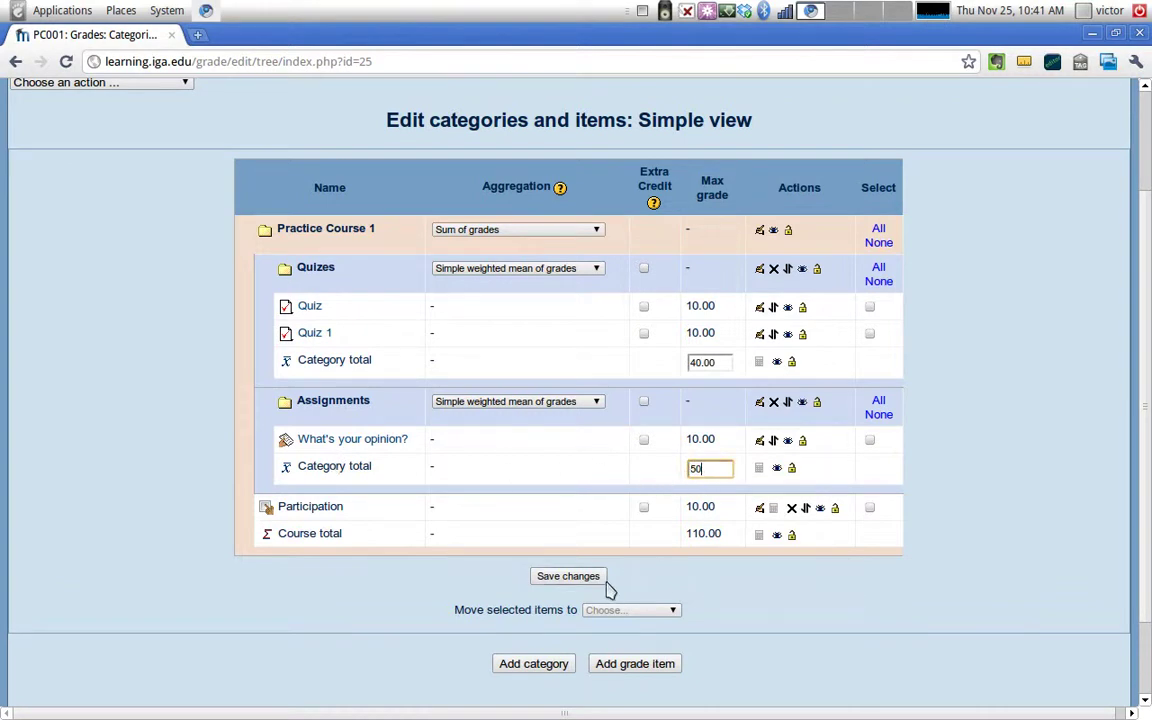
{"action": "left_click", "coordinate": [590, 578]}
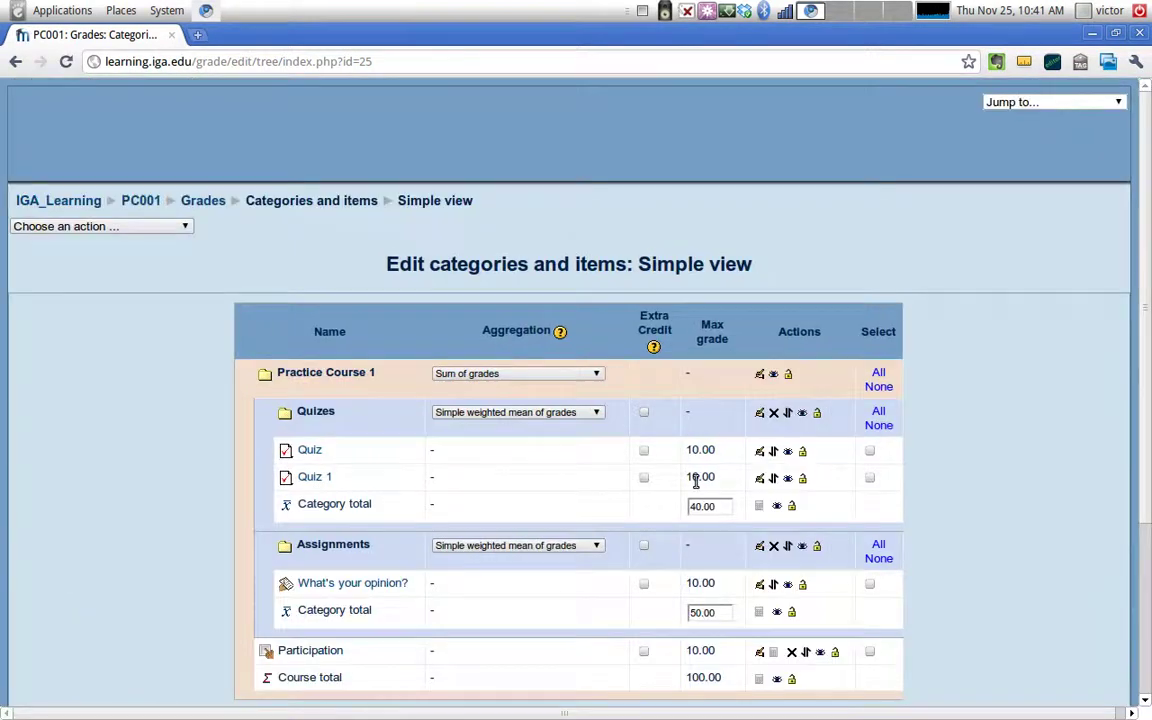
Switch from the categories and items view to the grader report of the course
{"action": "scroll", "coordinate": [699, 472], "scroll_direction": "down", "scroll_amount": 3}
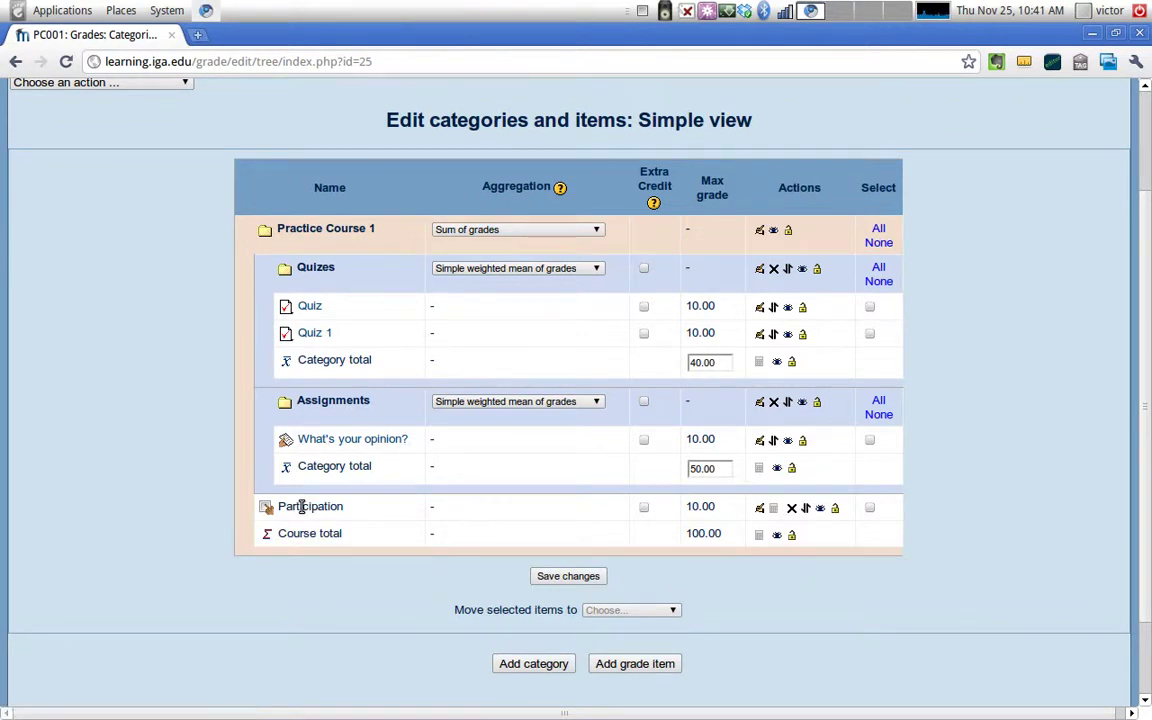
{"action": "scroll", "coordinate": [270, 465], "scroll_direction": "up", "scroll_amount": 3}
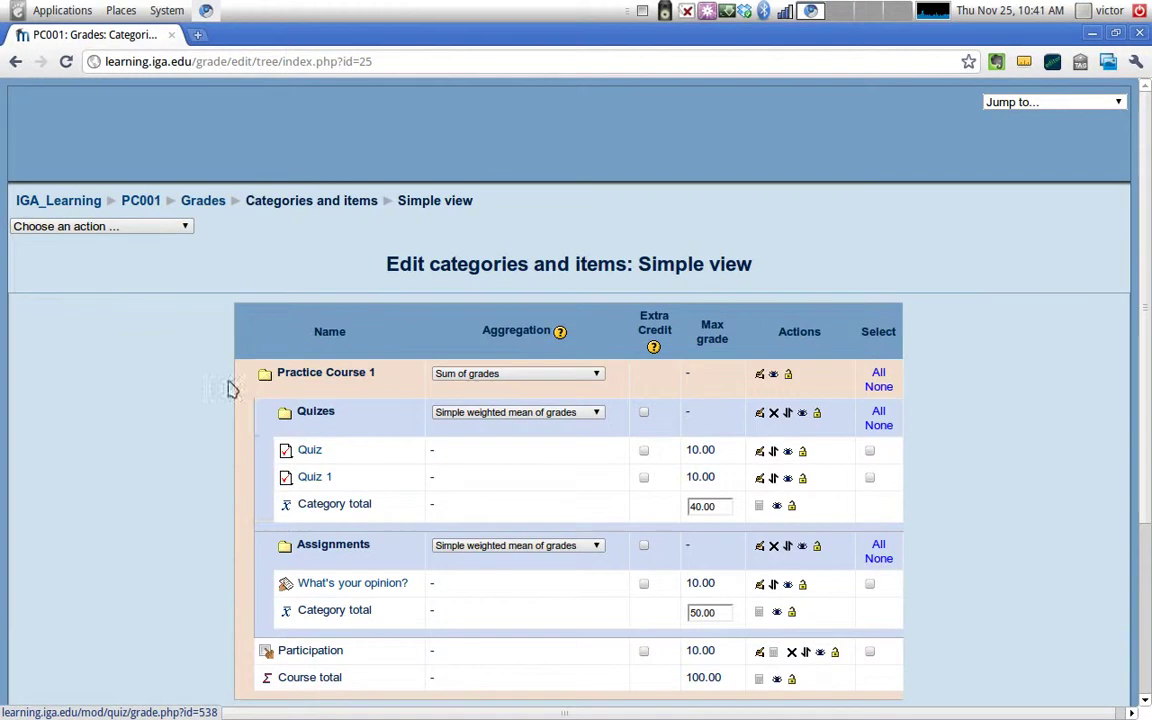
{"action": "left_click", "coordinate": [112, 228]}
{"action": "left_click", "coordinate": [88, 268]}
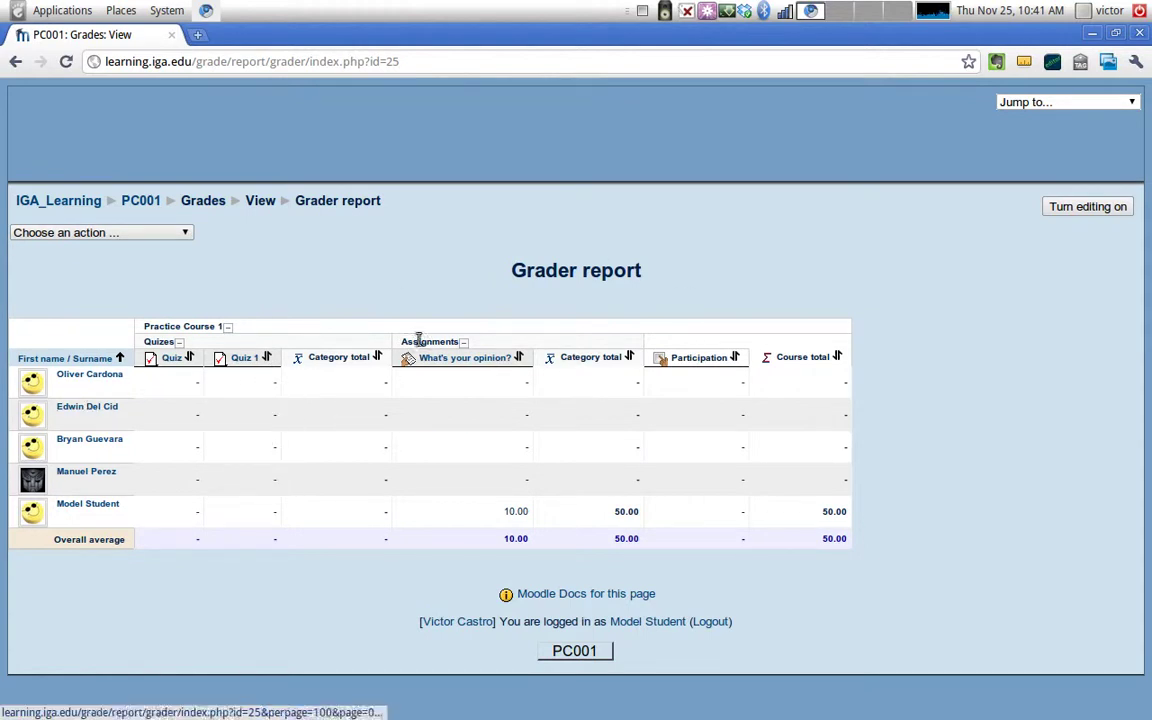
Enter a Participation grade of 10 for Model Student in the grader report, update the grades, and leave editing mode
{"action": "left_click", "coordinate": [1126, 207]}
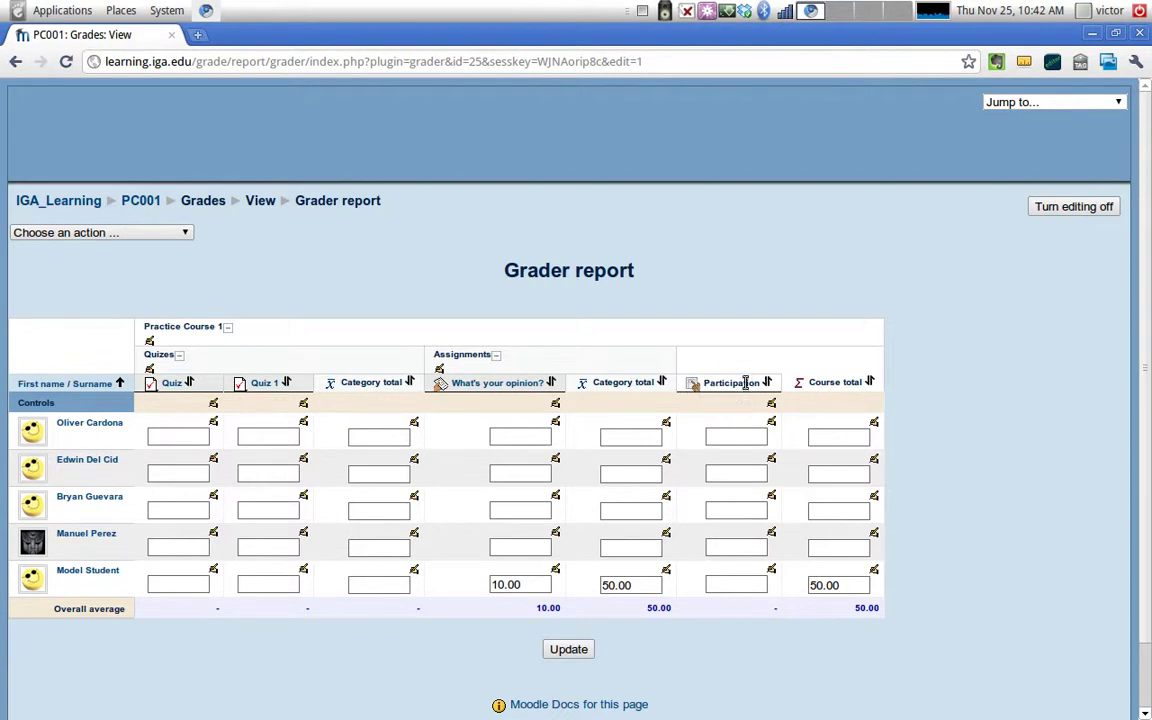
{"action": "left_click", "coordinate": [738, 586]}
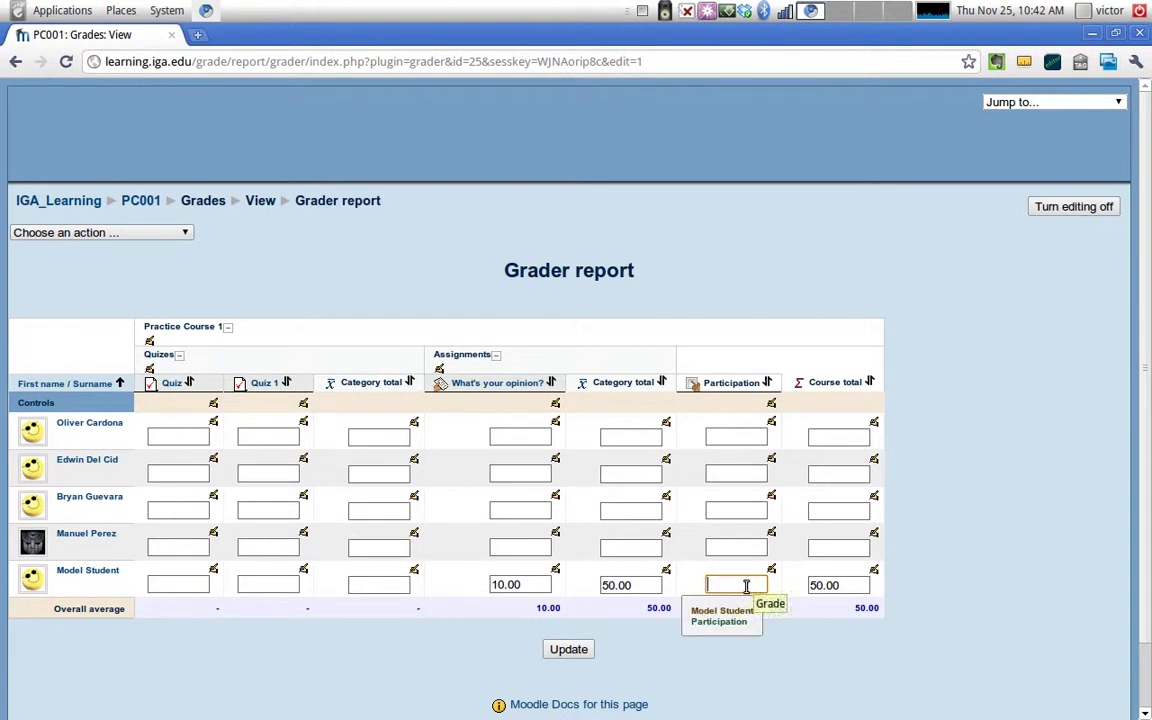
{"action": "type", "text": "10"}
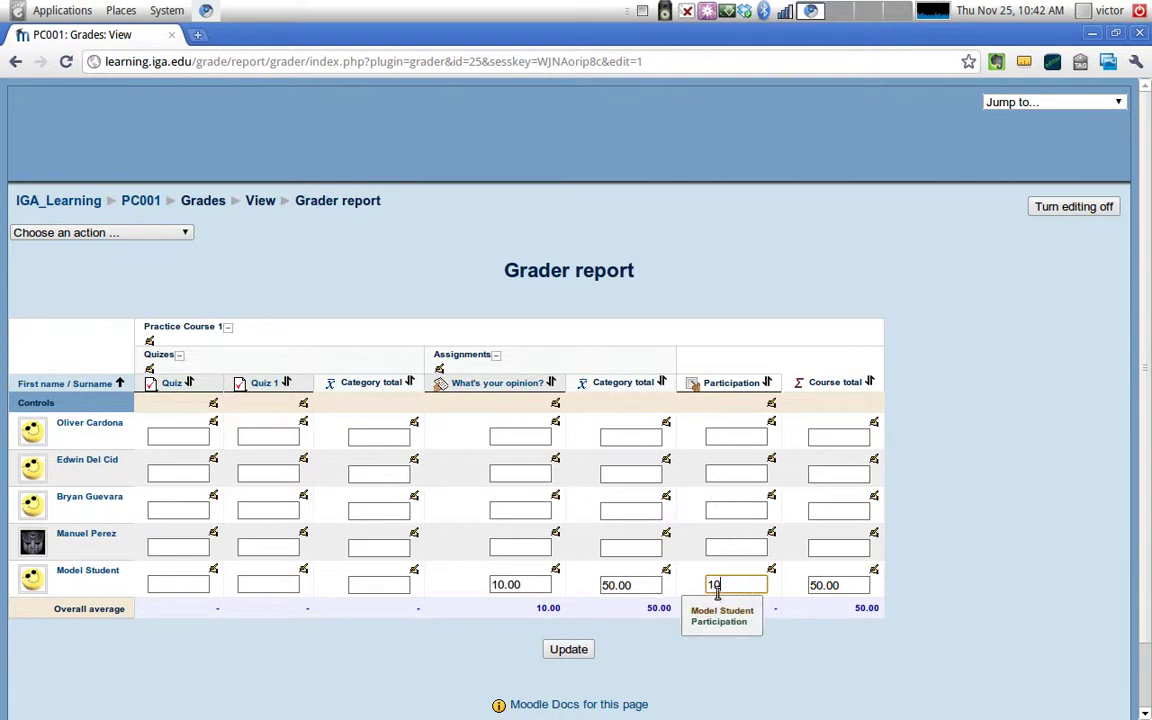
{"action": "left_click", "coordinate": [569, 649]}
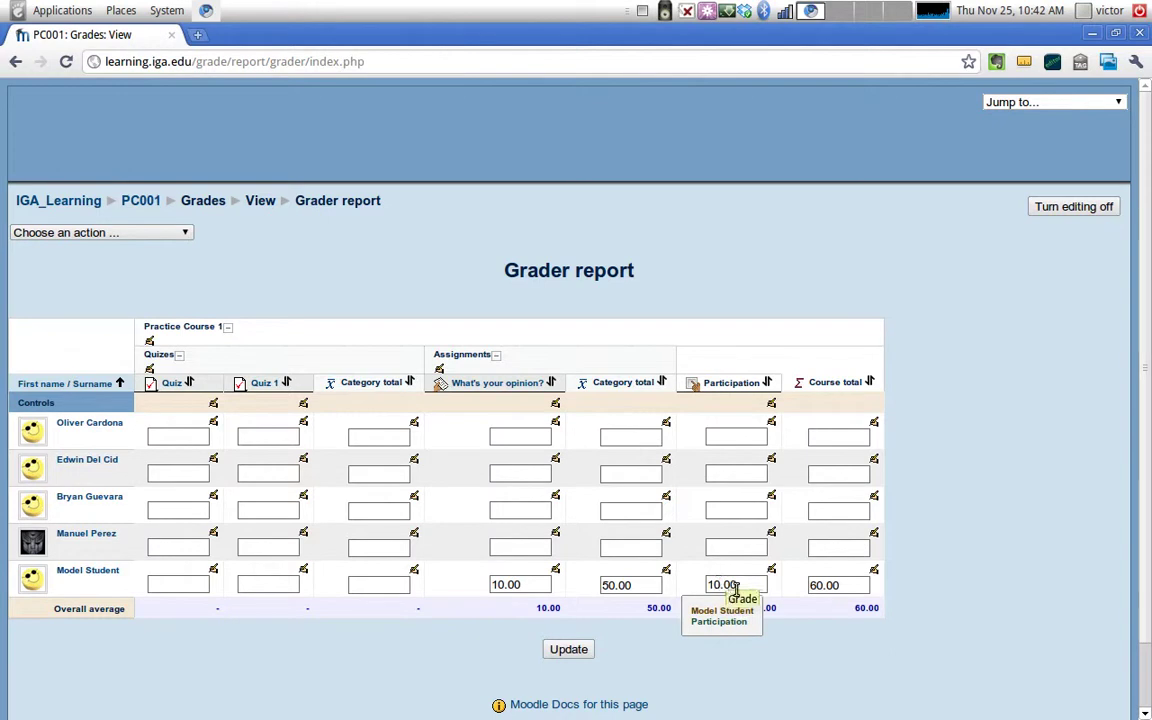
{"action": "left_click", "coordinate": [1085, 206]}
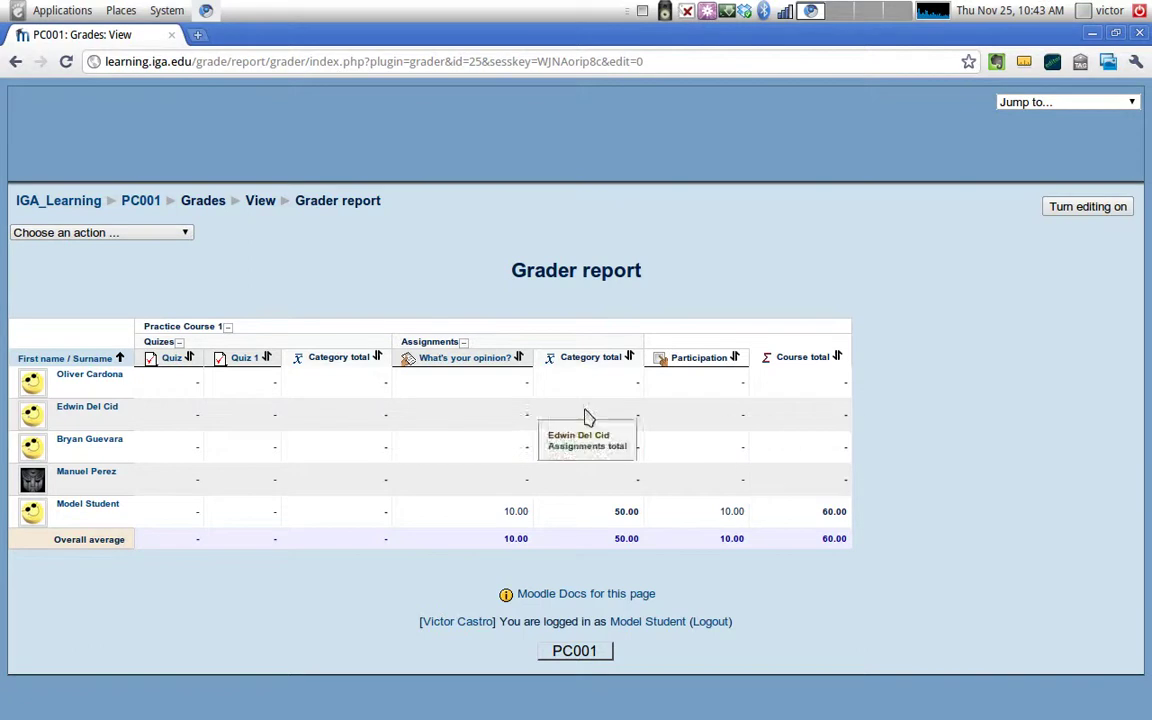
Open the full view of the gradebook's categories and items and look over its grading settings
{"action": "left_click", "coordinate": [137, 234]}
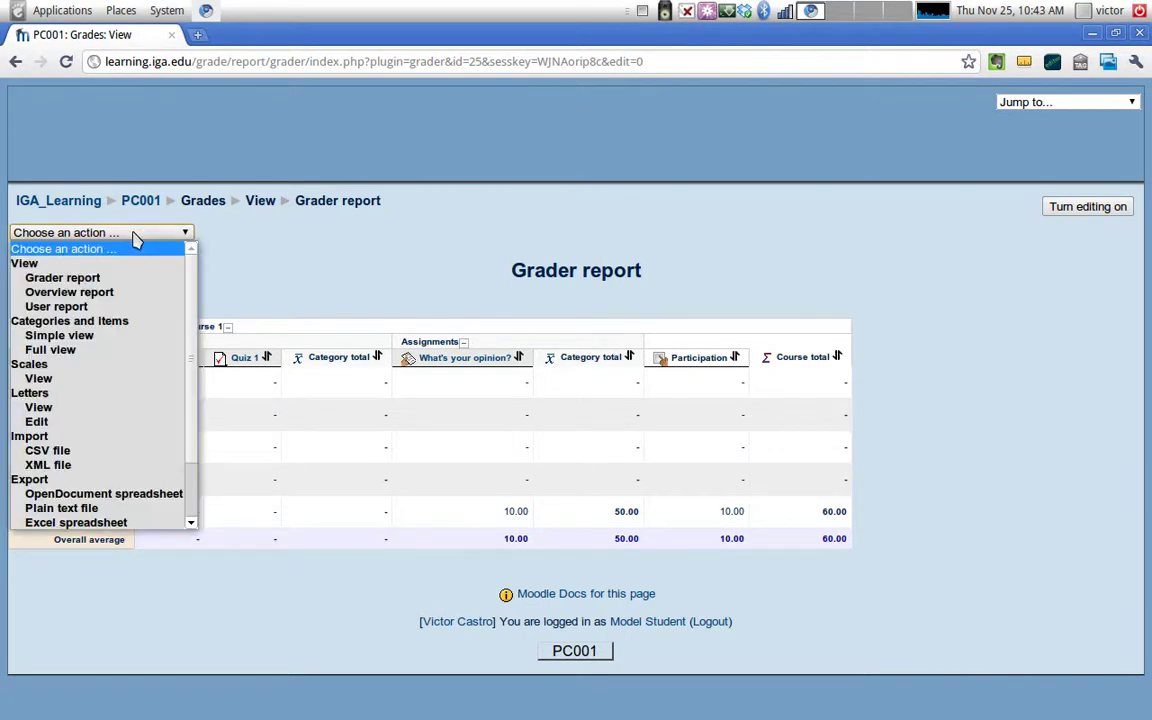
{"action": "left_click", "coordinate": [52, 349]}
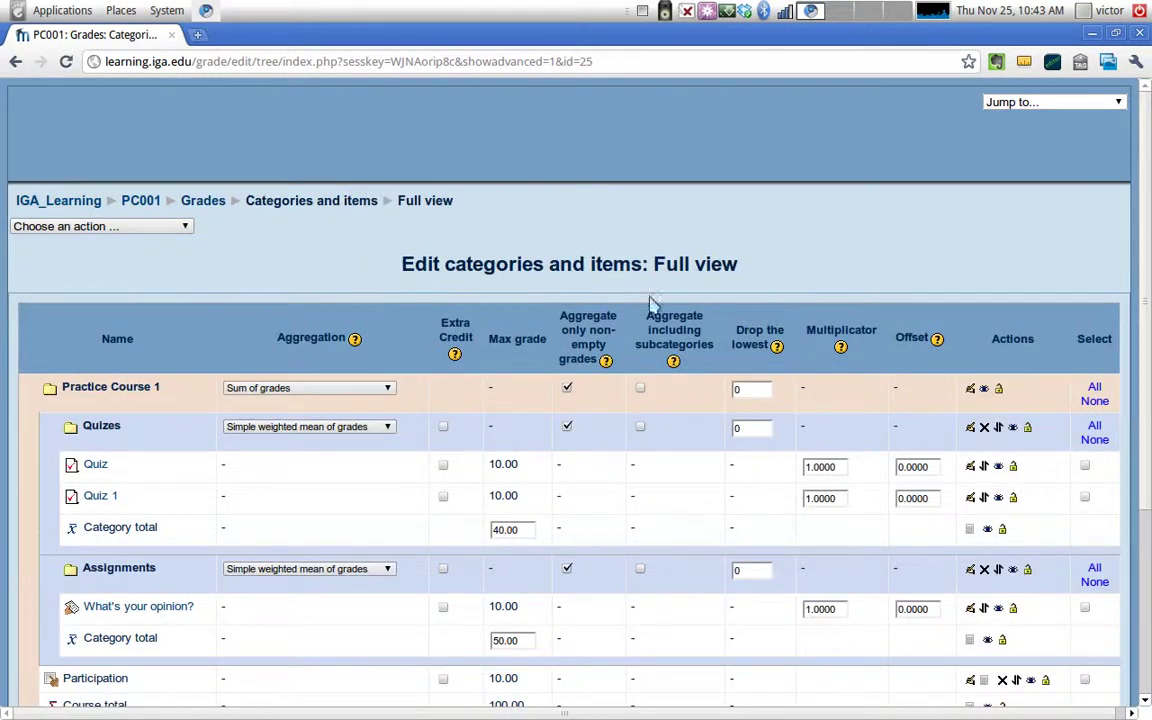
{"action": "scroll", "coordinate": [555, 340], "scroll_direction": "down", "scroll_amount": 2}
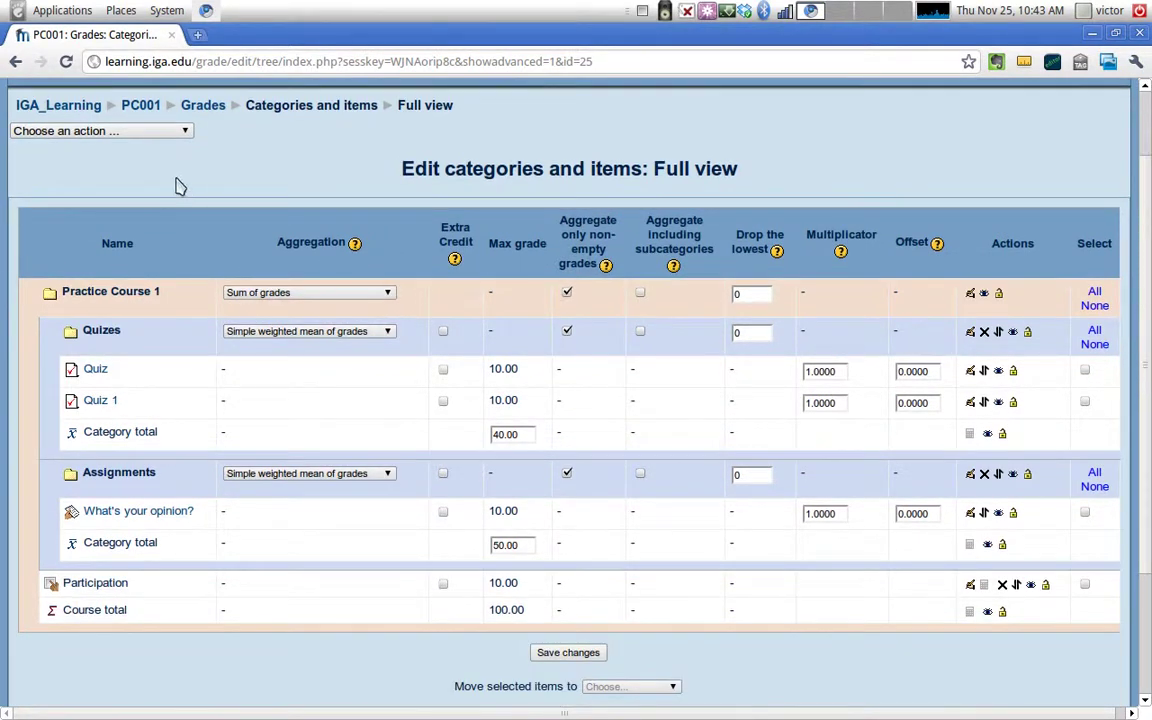
Switch the categories and items to the simple view and review the categories, grade items and available actions
{"action": "left_click", "coordinate": [100, 132]}
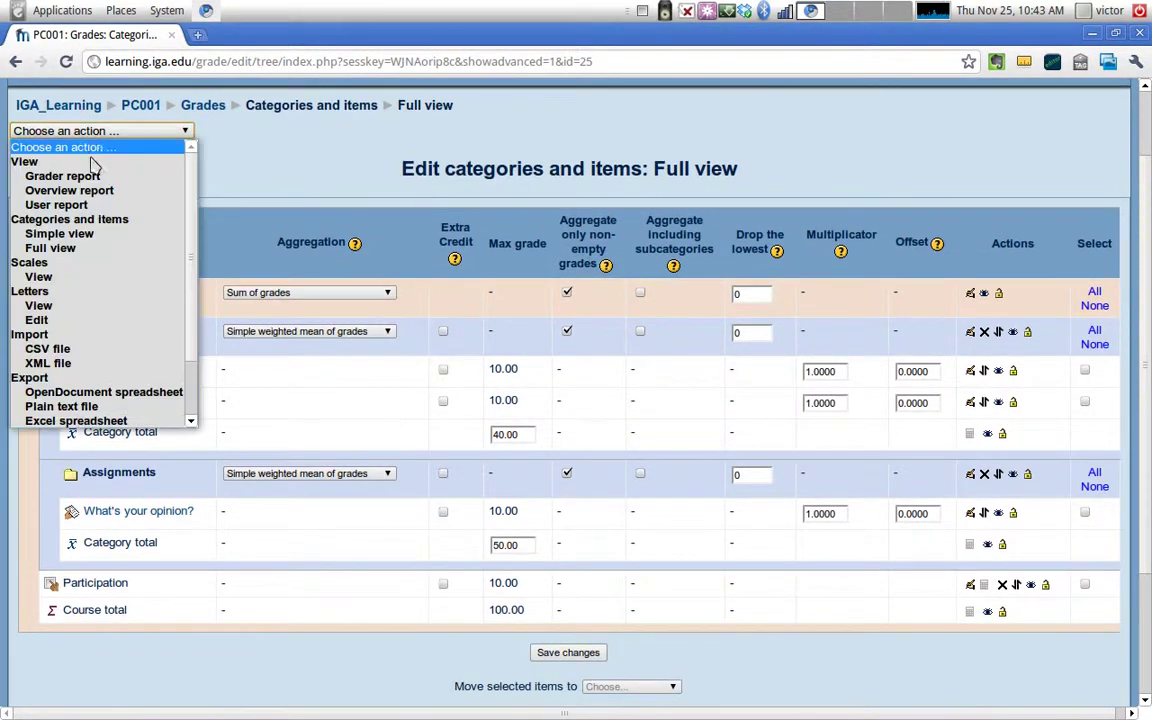
{"action": "left_click", "coordinate": [70, 236]}
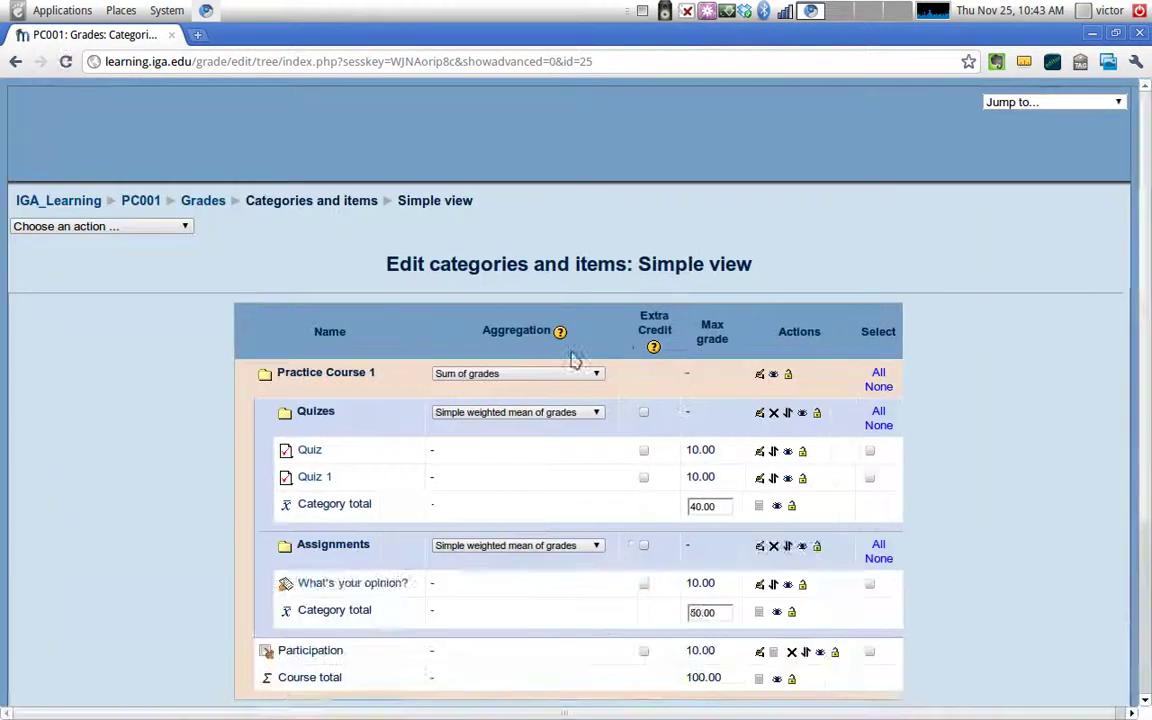
{"action": "scroll", "coordinate": [588, 432], "scroll_direction": "down", "scroll_amount": 4}
{"action": "scroll", "coordinate": [588, 432], "scroll_direction": "down", "scroll_amount": 1}
{"action": "scroll", "coordinate": [576, 427], "scroll_direction": "up", "scroll_amount": 2}
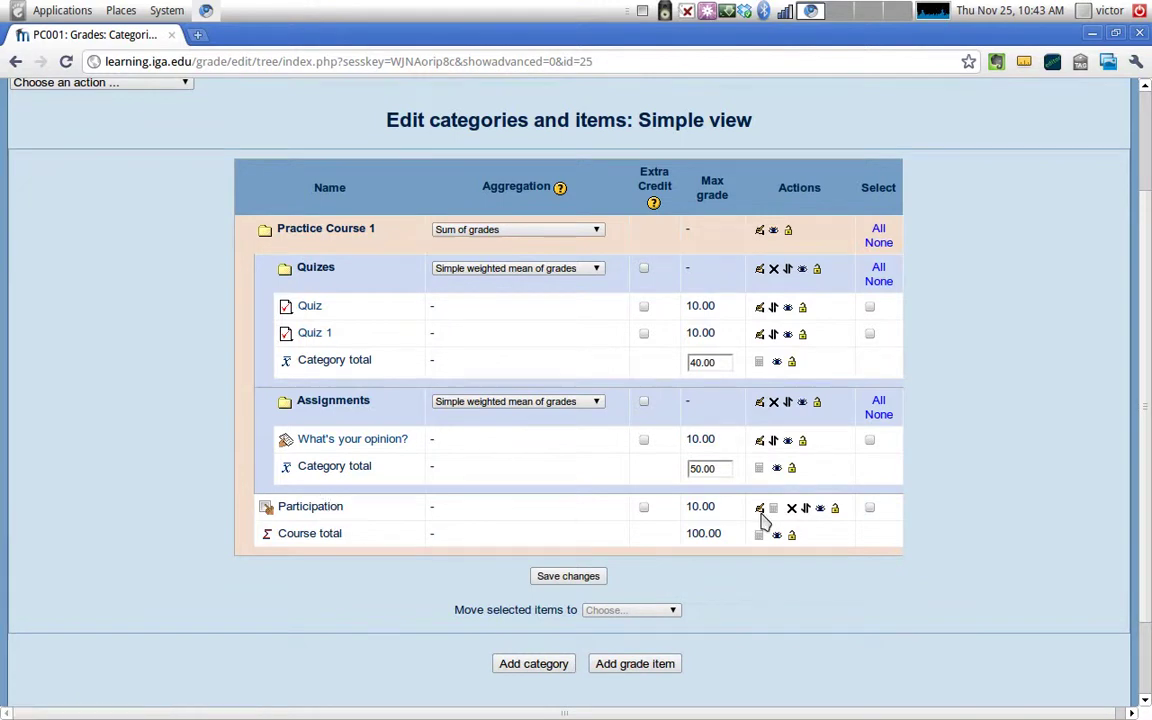
{"action": "scroll", "coordinate": [159, 352], "scroll_direction": "up", "scroll_amount": 3}
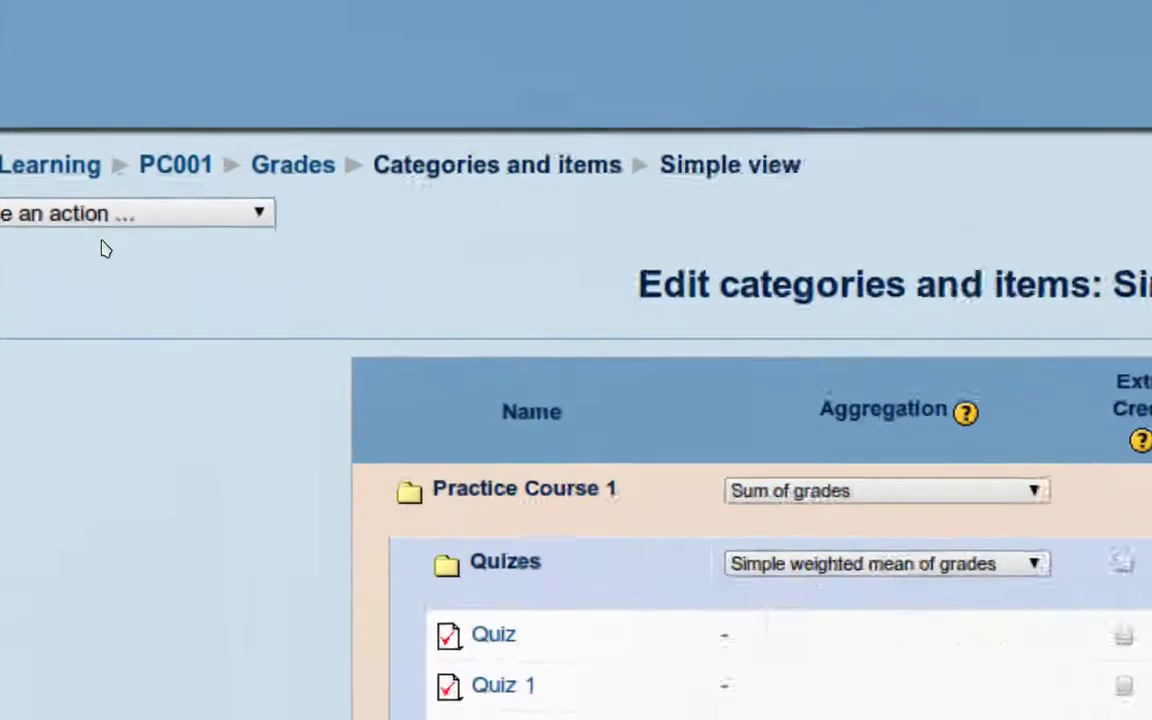
Return to the full view of categories and items and examine its additional aggregation, multiplicator and offset settings
{"action": "left_click", "coordinate": [45, 206]}
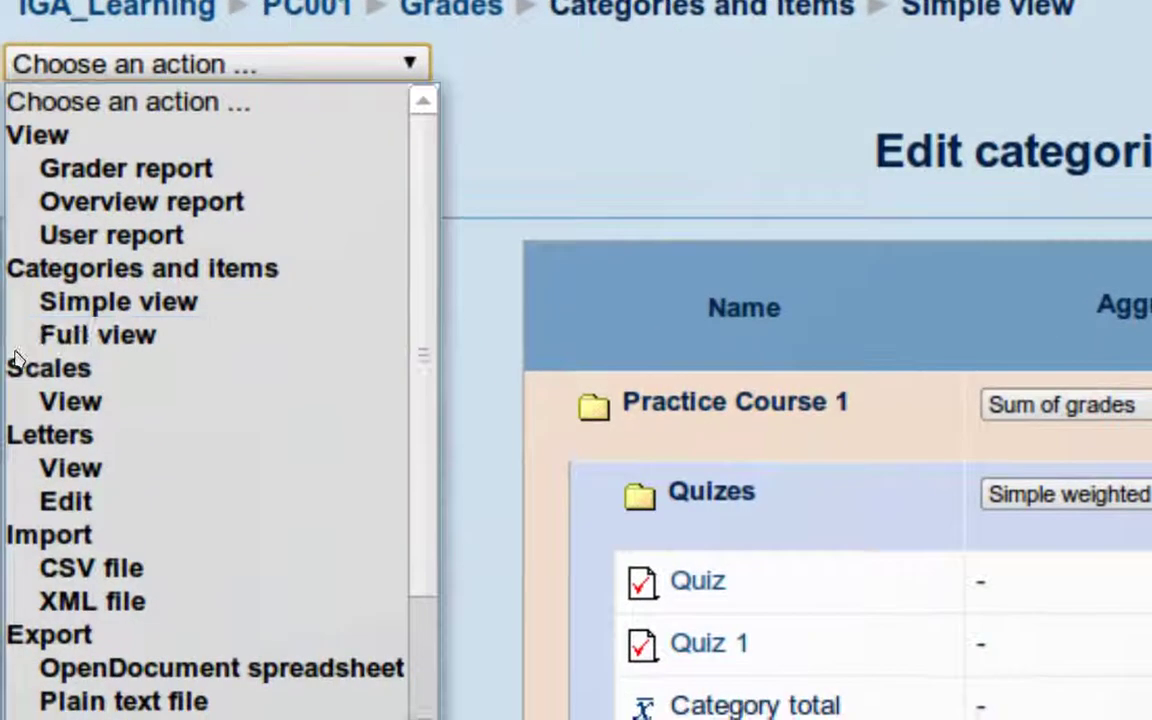
{"action": "left_click", "coordinate": [24, 337]}
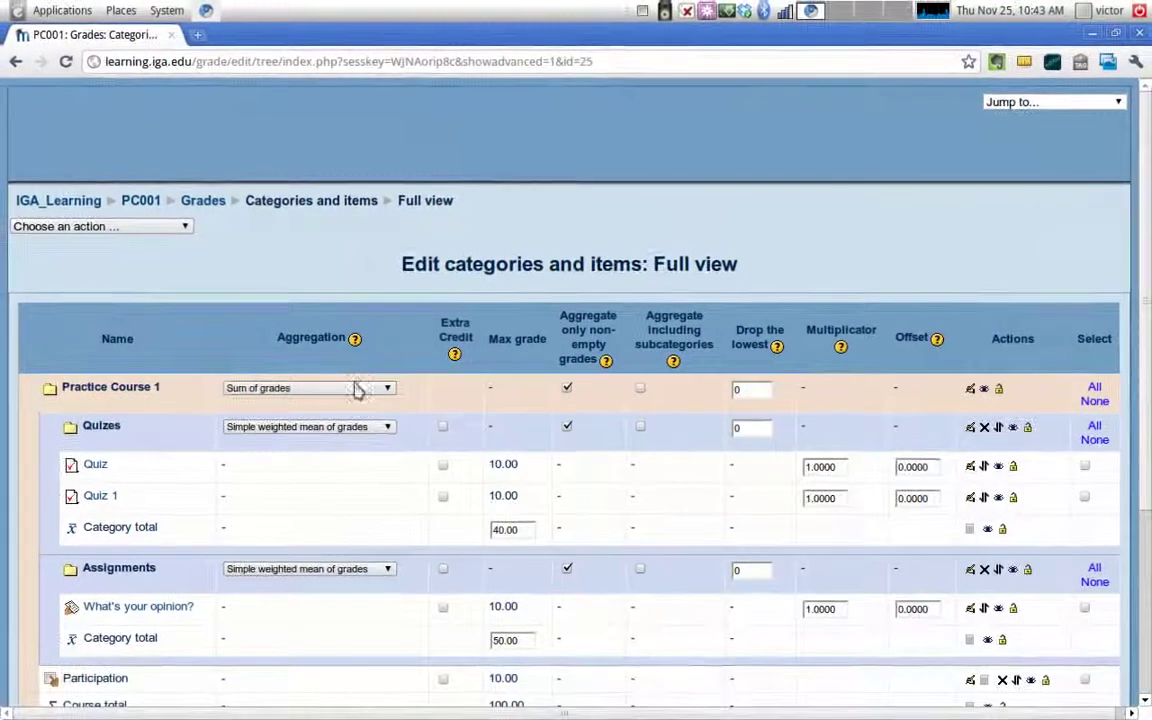
{"action": "scroll", "coordinate": [660, 410], "scroll_direction": "down", "scroll_amount": 4}
{"action": "scroll", "coordinate": [665, 411], "scroll_direction": "up", "scroll_amount": 2}
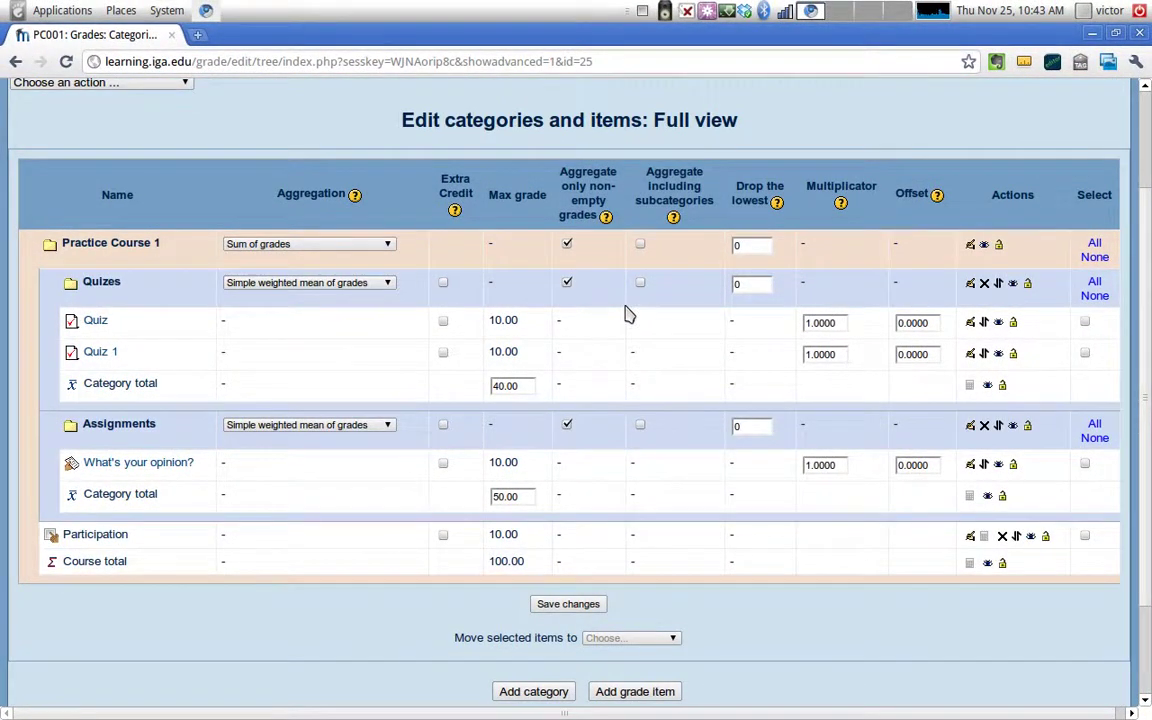
{"action": "scroll", "coordinate": [141, 319], "scroll_direction": "up", "scroll_amount": 3}
View the options for exporting grades to a plain text file and return to the PC001 course page
{"action": "left_click", "coordinate": [90, 228]}
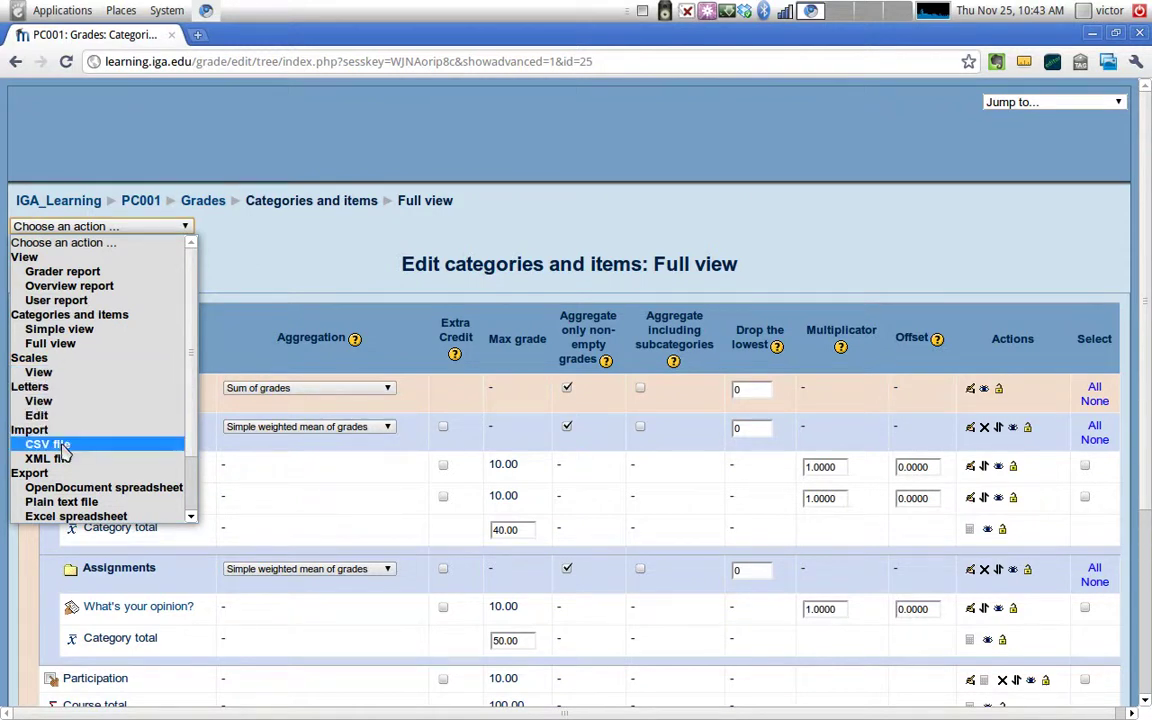
{"action": "left_click", "coordinate": [60, 501]}
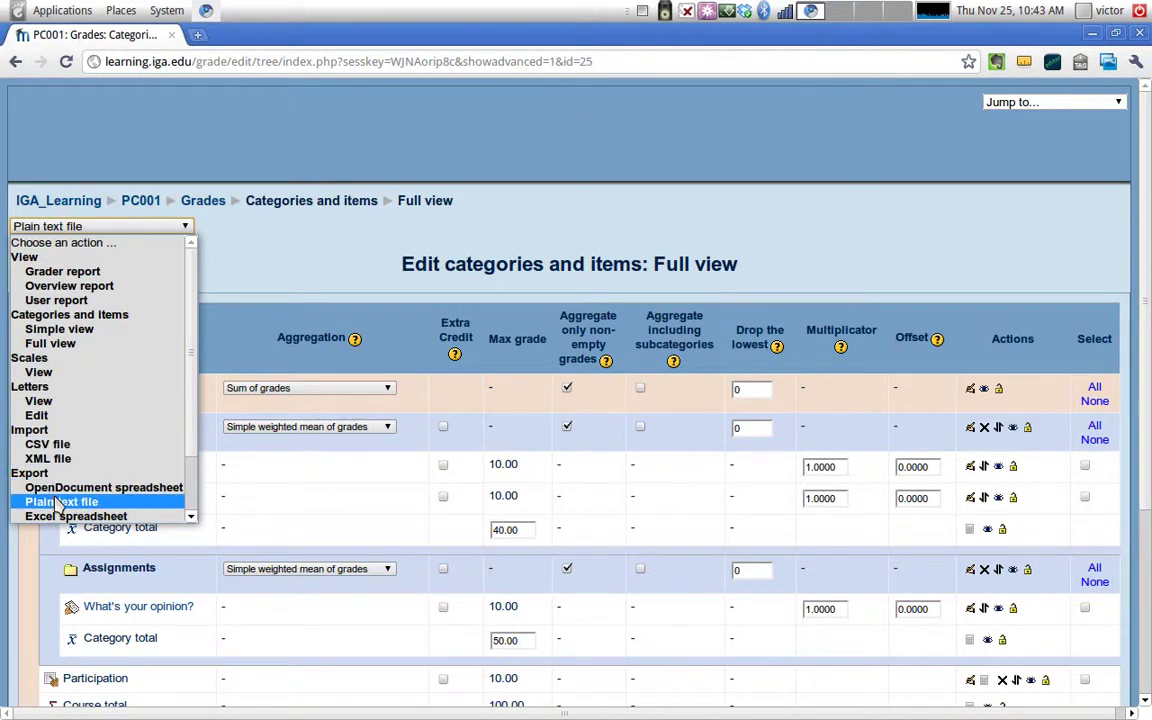
{"action": "left_click", "coordinate": [296, 275]}
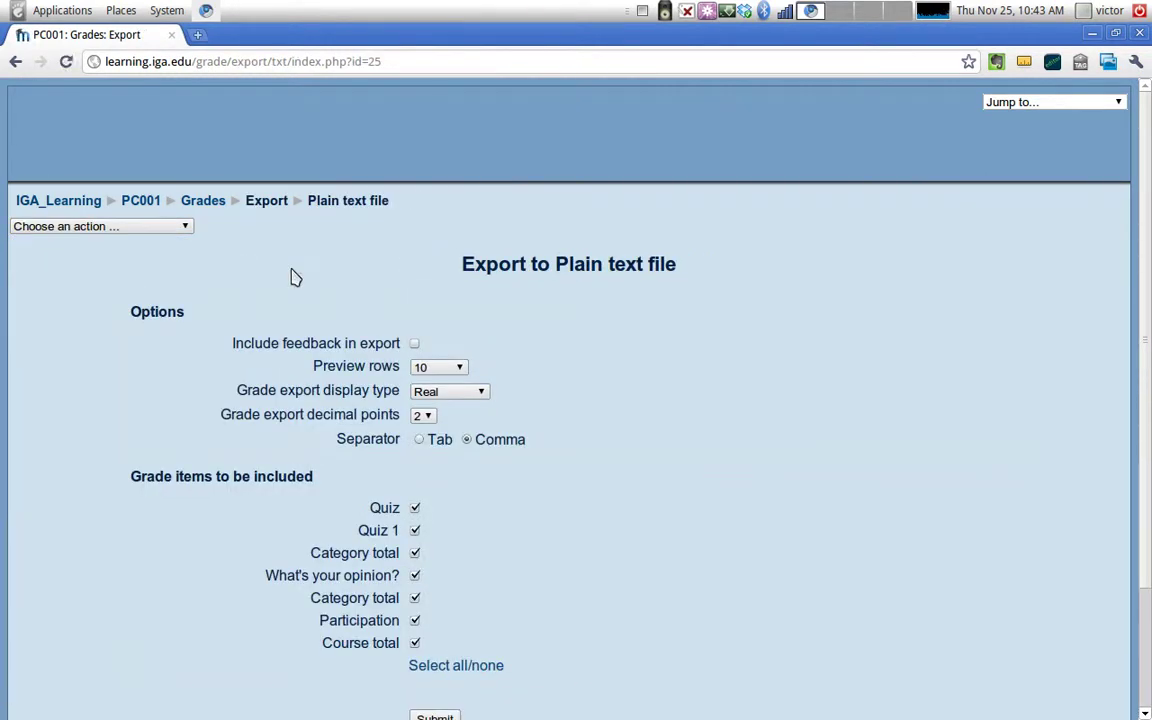
{"action": "left_click", "coordinate": [143, 203]}
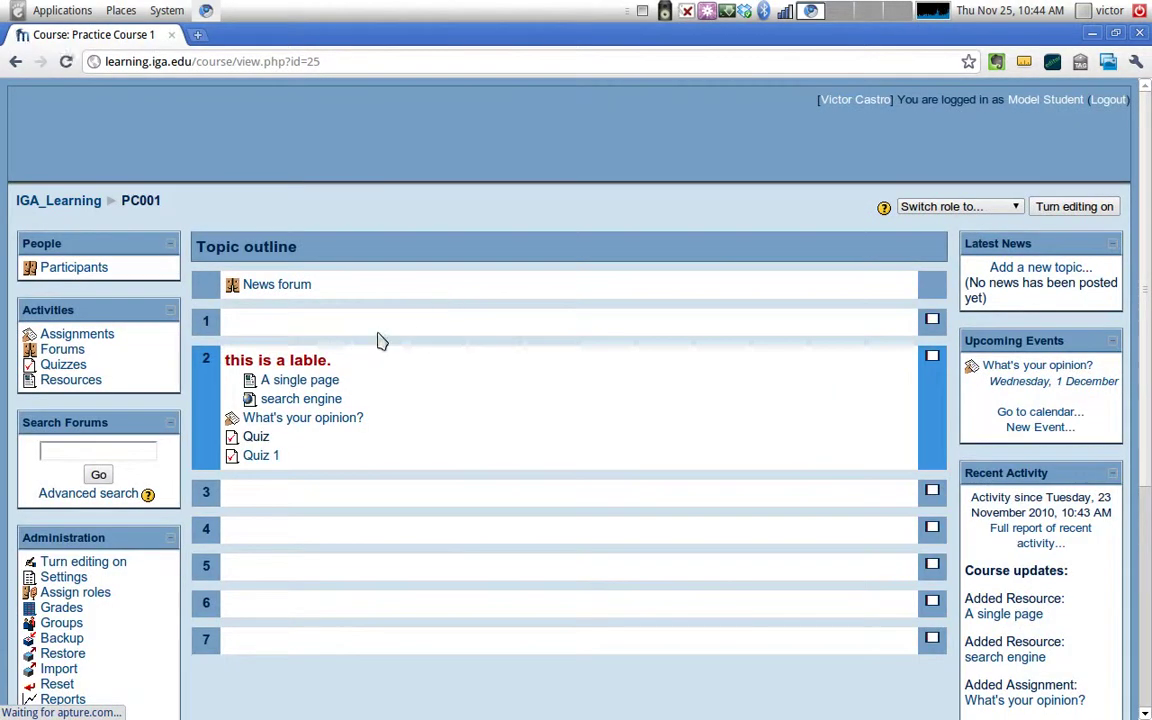
{"action": "scroll", "coordinate": [373, 362], "scroll_direction": "down", "scroll_amount": 3}
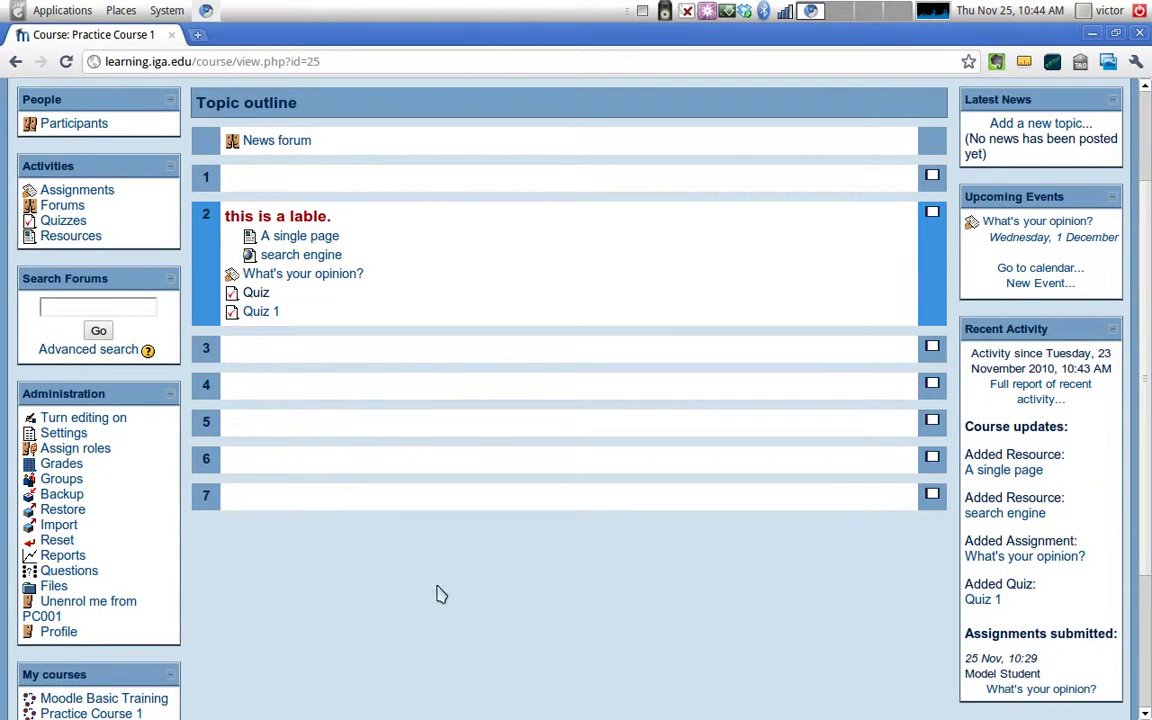